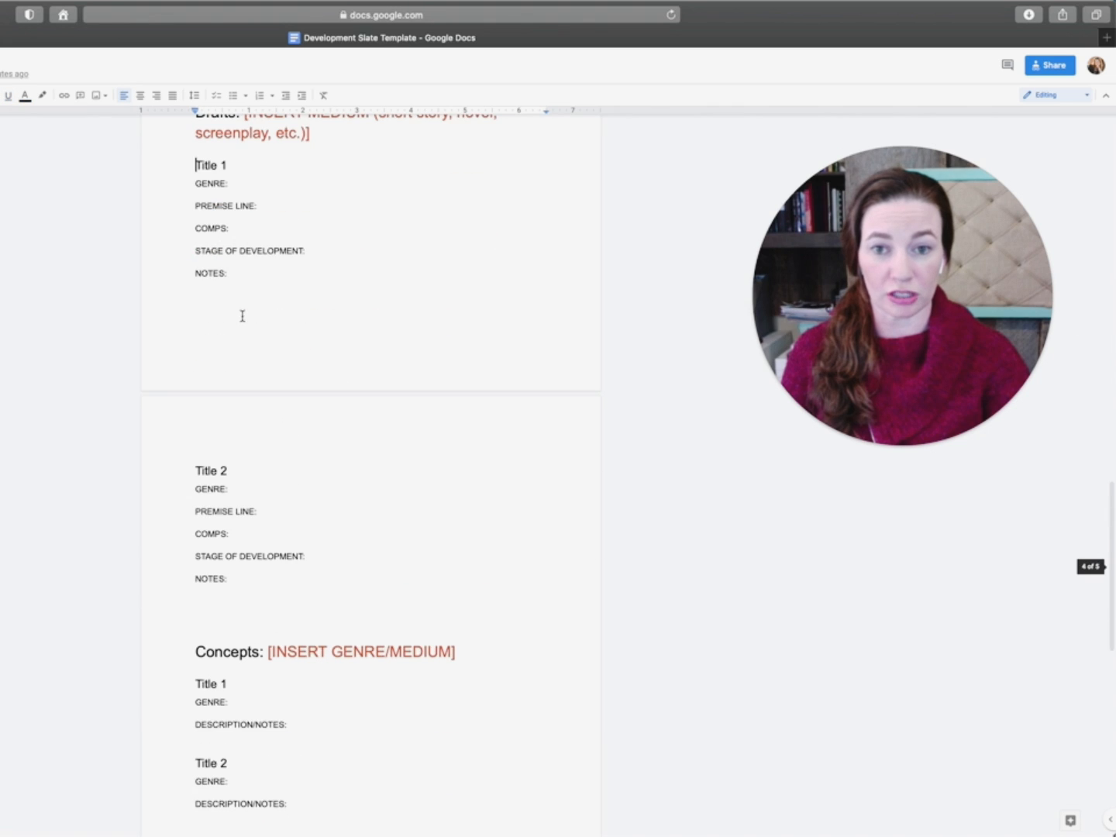
# Review the table of contents on the first page, then go to the Completed Projects section
pyautogui.scroll(15, 247, 315)
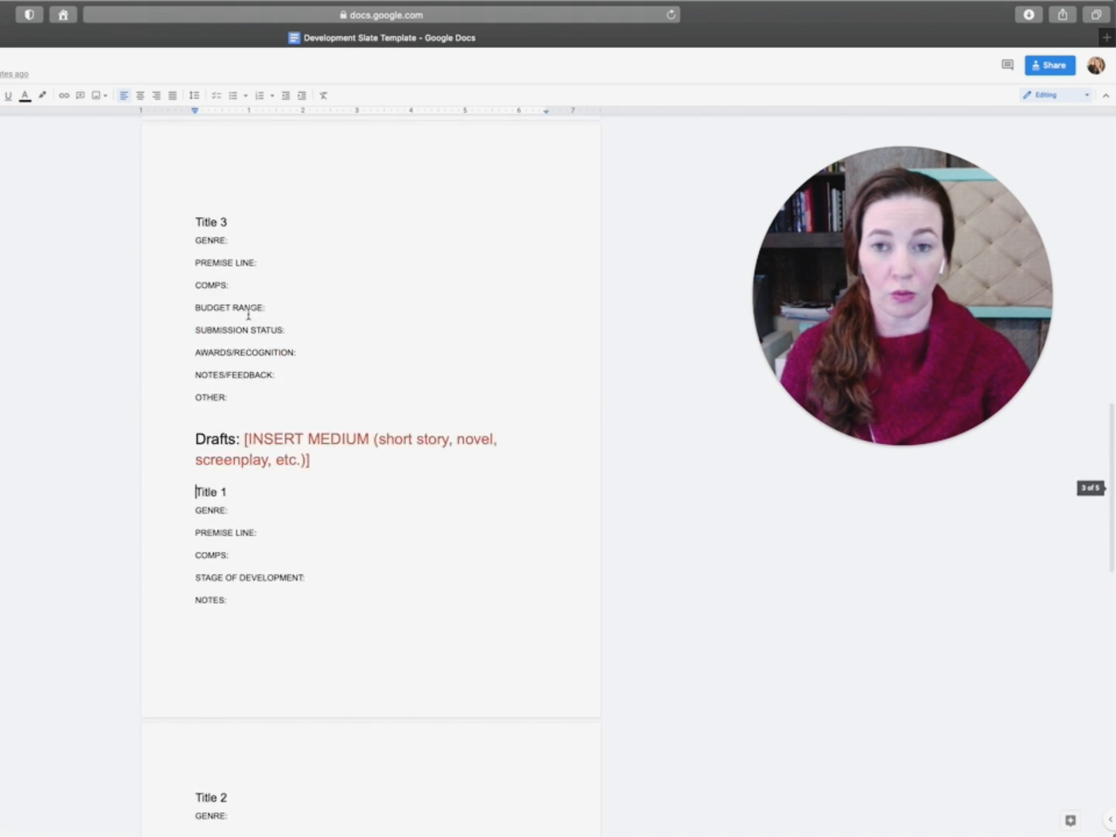
pyautogui.scroll(3, 247, 314)
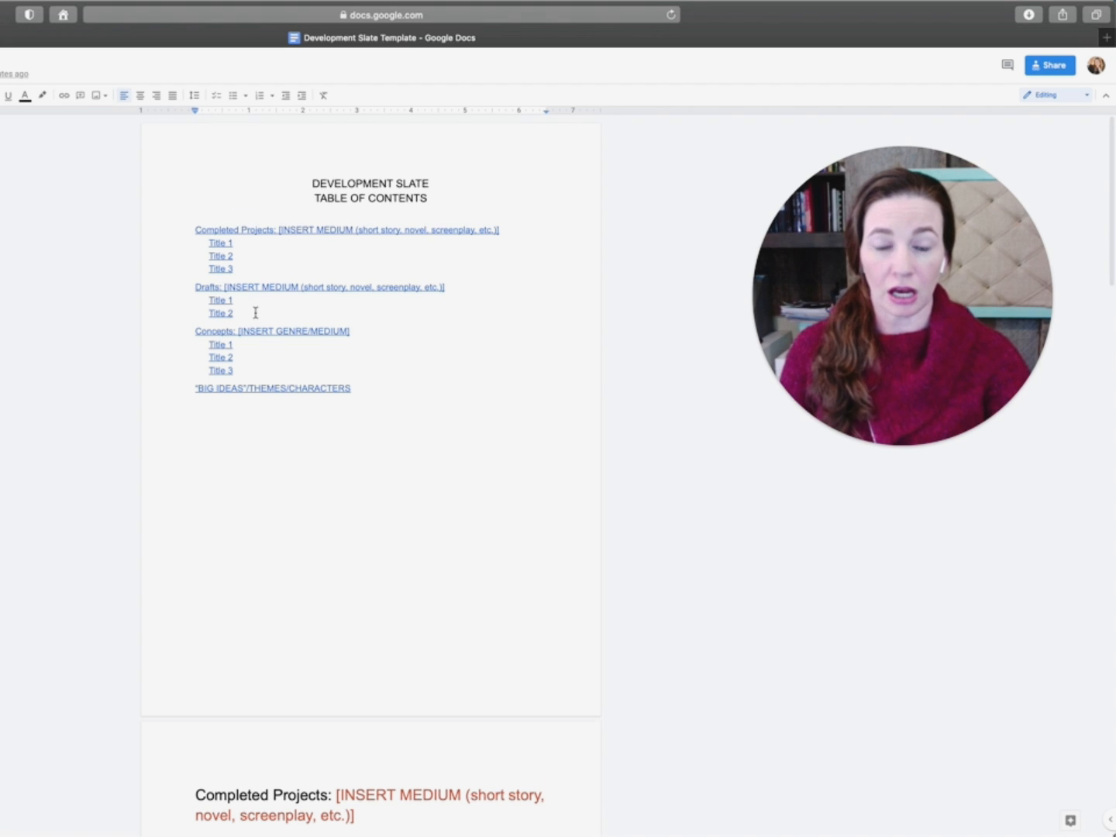
pyautogui.scroll(-5, 256, 311)
pyautogui.scroll(5, 255, 313)
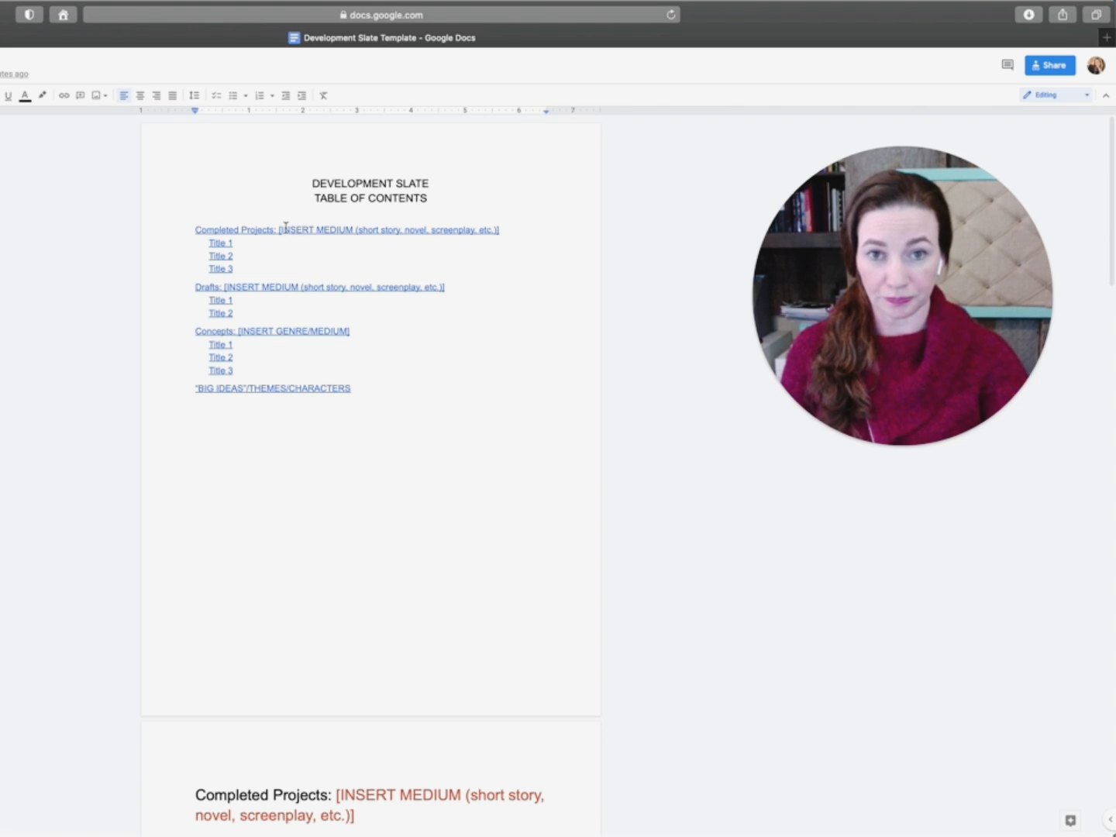
pyautogui.scroll(-10, 284, 227)
pyautogui.scroll(-3, 285, 227)
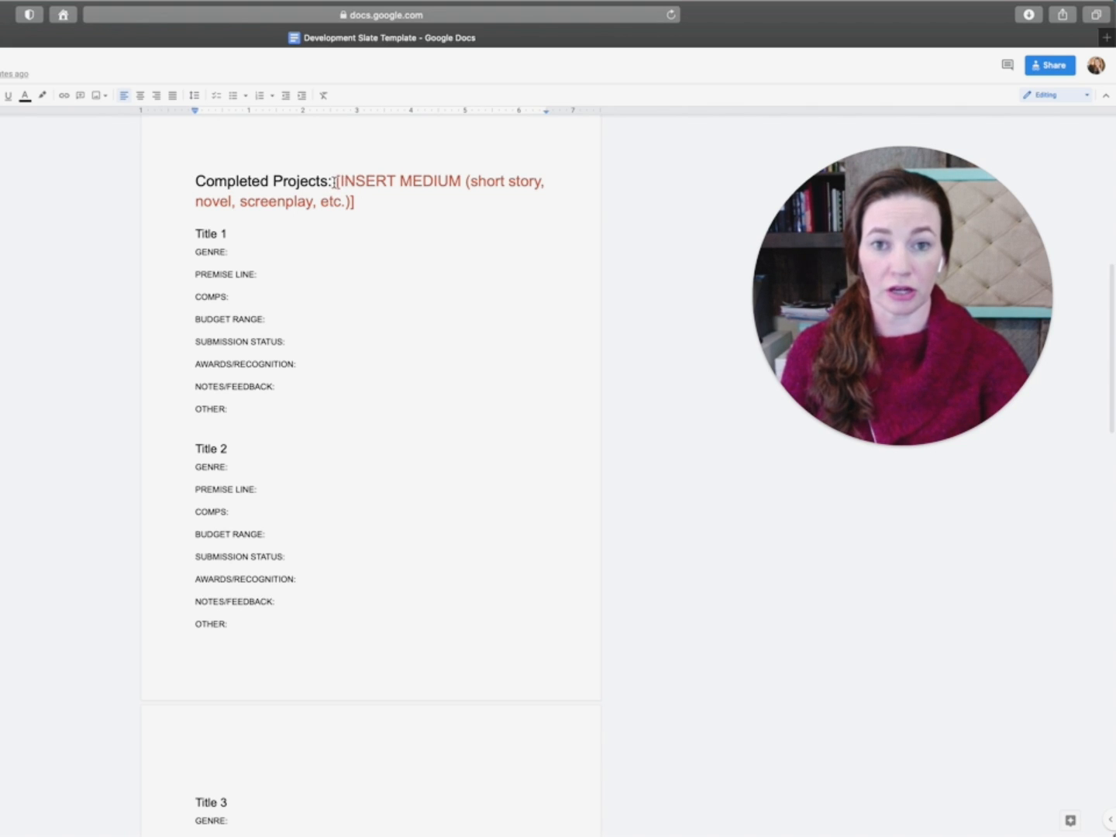
# Highlight the red medium placeholder in the Completed Projects heading and the Title 1 fields from GENRE to OTHER for review
pyautogui.moveTo(334, 182); pyautogui.dragTo(380, 207)
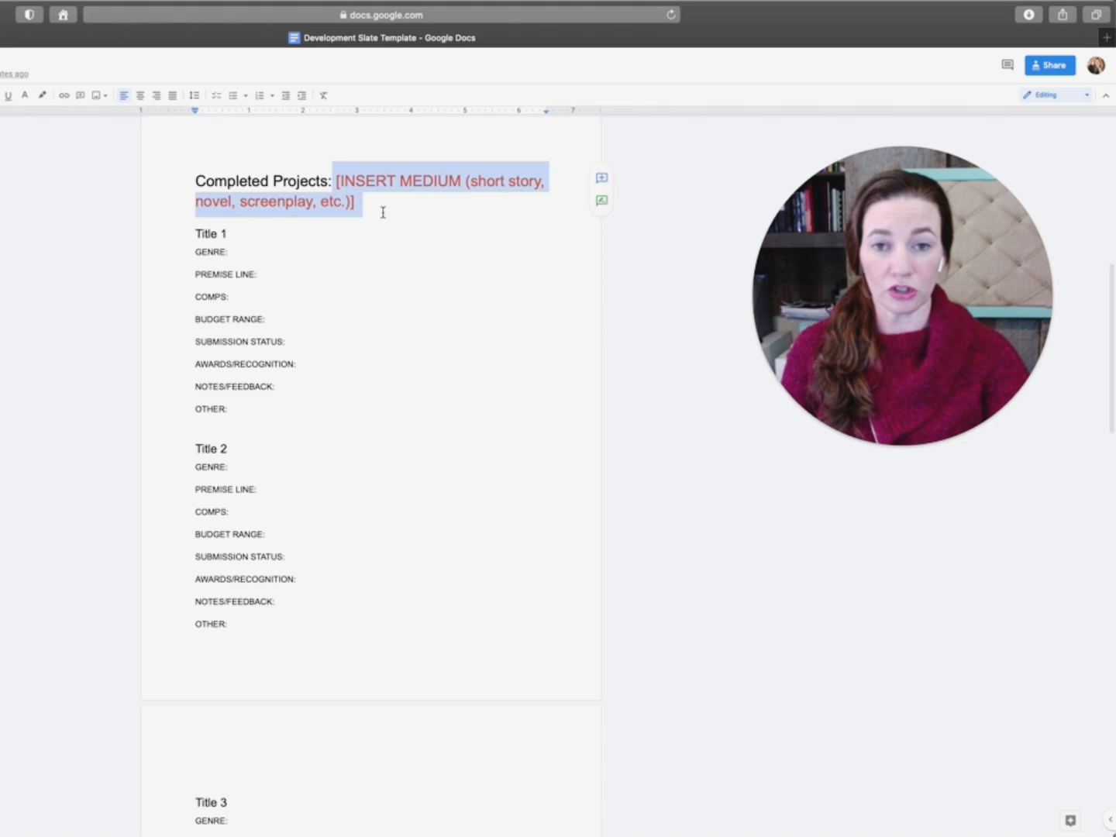
pyautogui.click(383, 212)
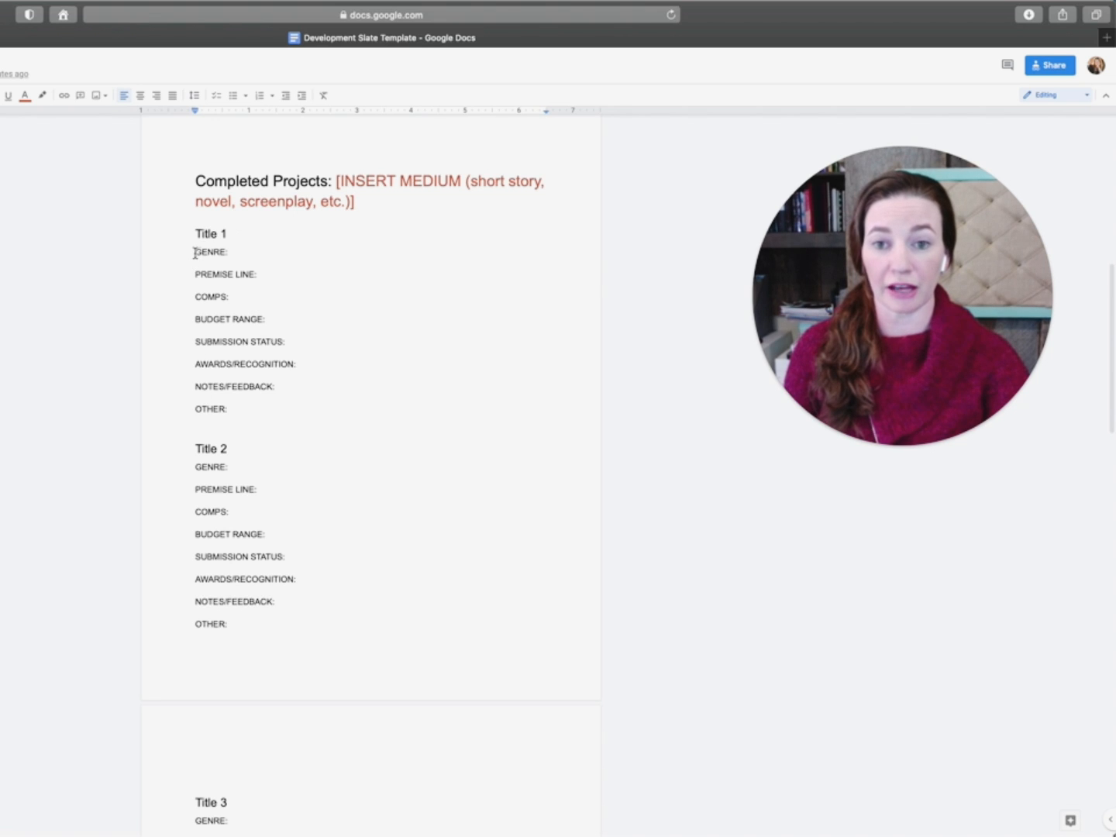
pyautogui.moveTo(194, 252); pyautogui.dragTo(292, 407)
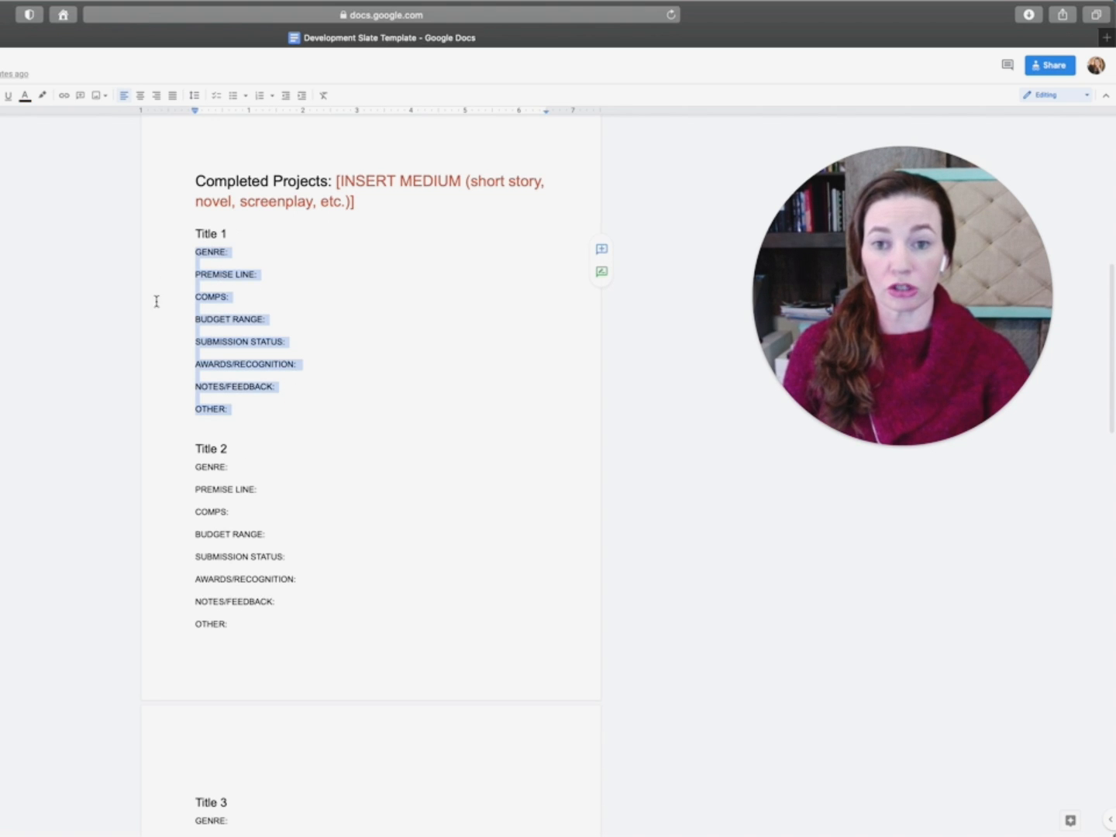
pyautogui.click(268, 250)
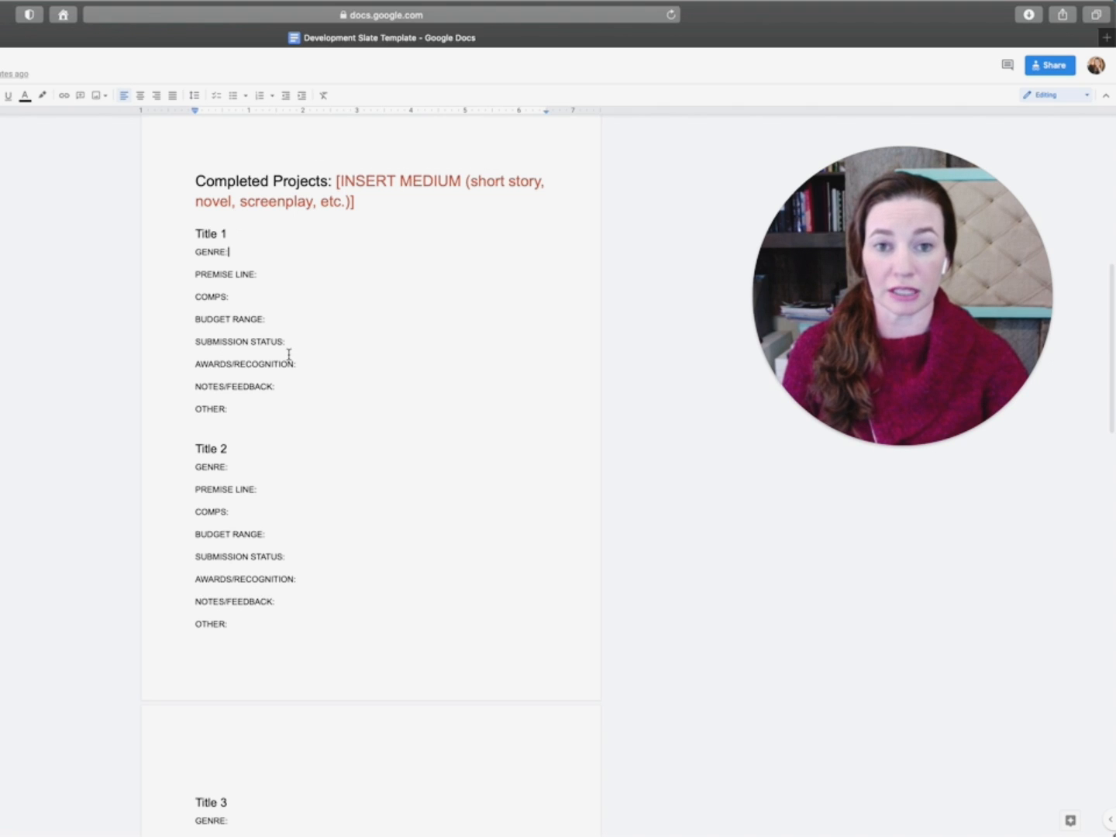
pyautogui.click(227, 185)
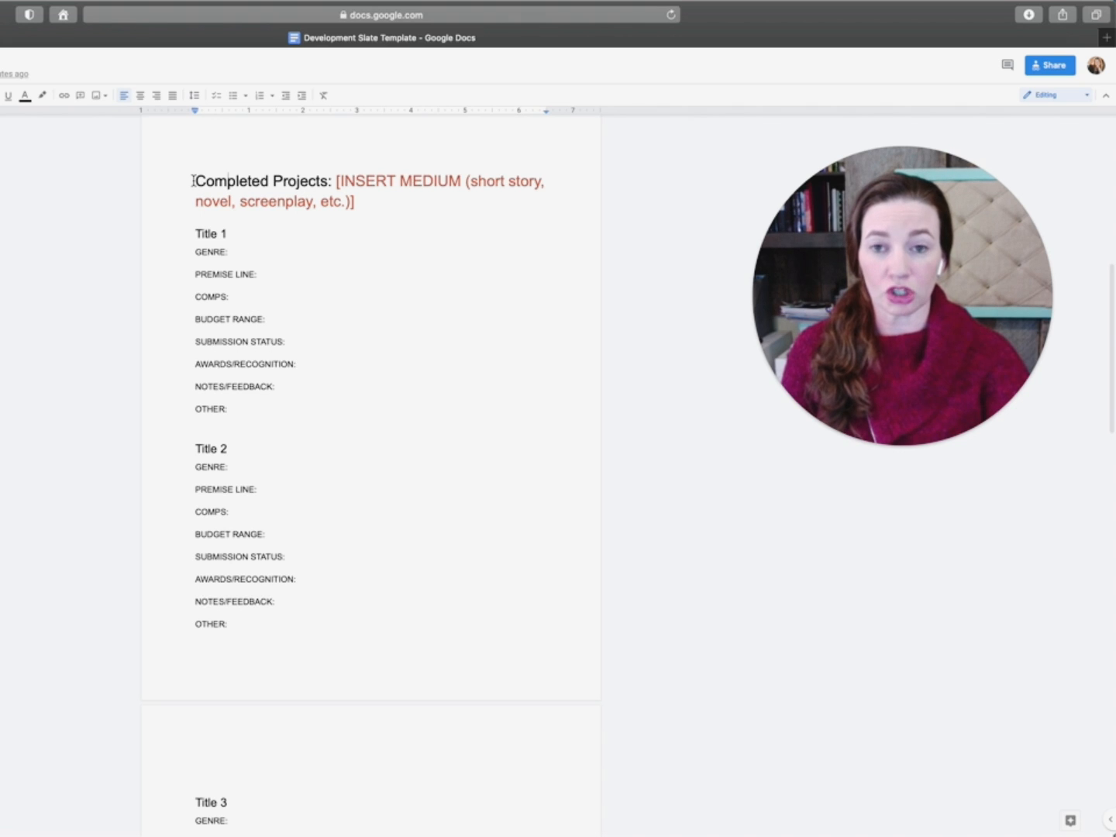
# Select the "Completed Projects:" heading text and check its paragraph style without changing it
pyautogui.moveTo(193, 181); pyautogui.dragTo(333, 183)
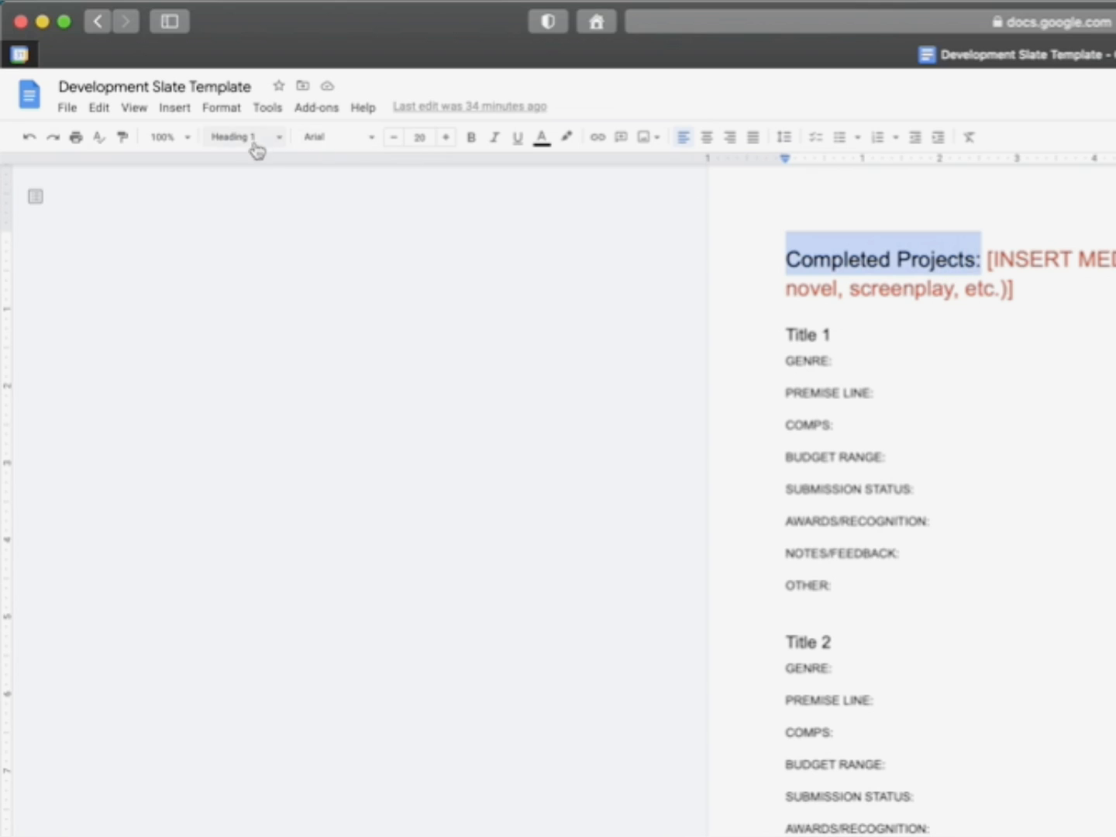
pyautogui.click(257, 148)
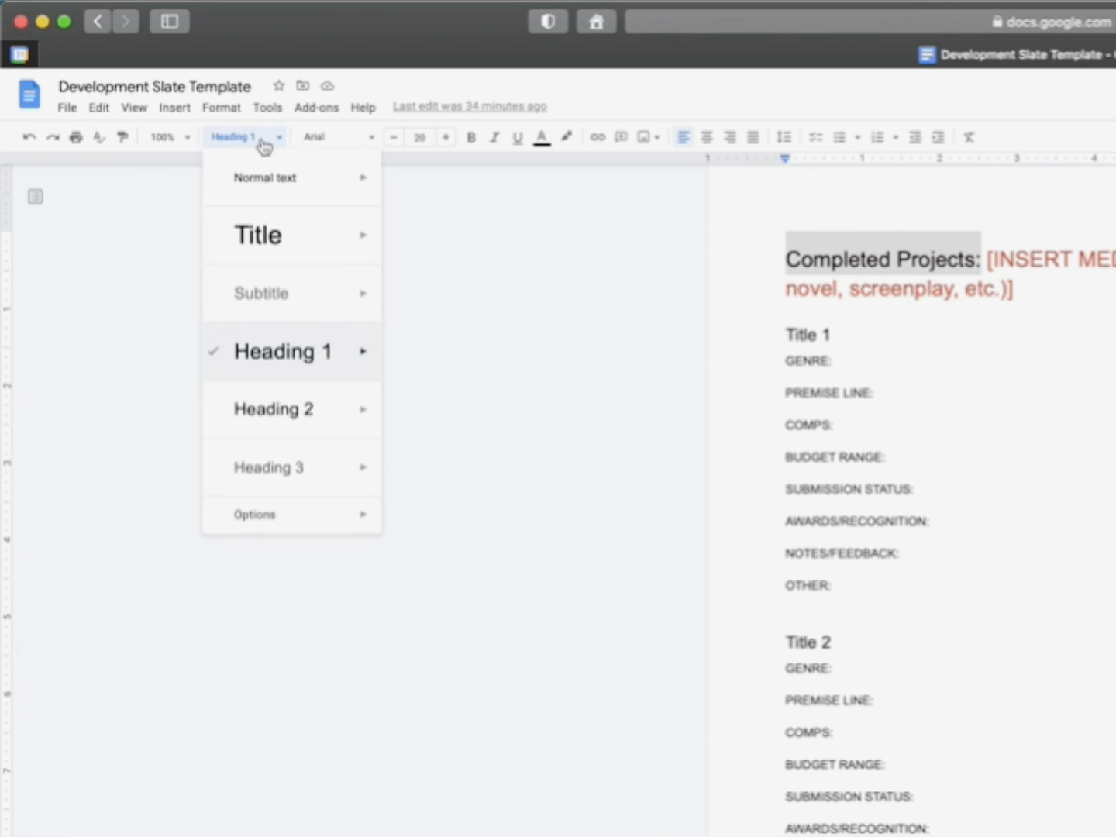
pyautogui.moveTo(320, 372)
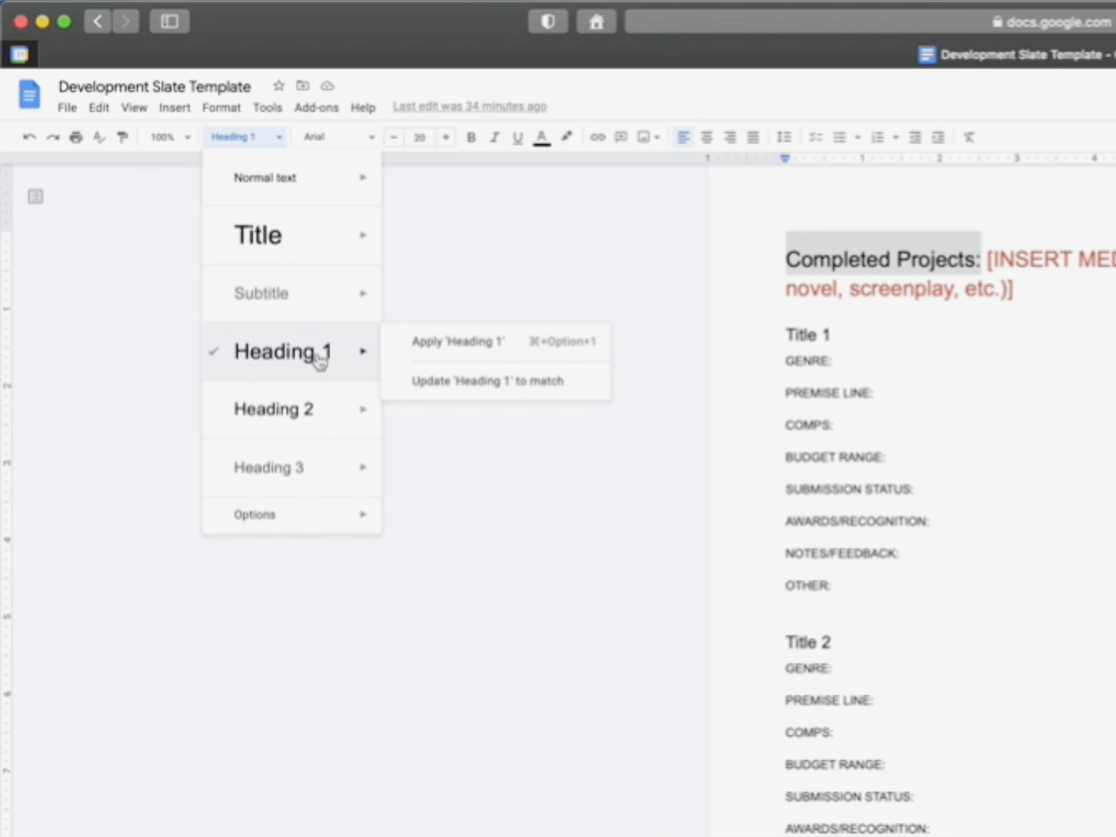
pyautogui.click(827, 341)
# Select the Title 1 subheading under Completed Projects and check its paragraph style without changing it
pyautogui.moveTo(851, 338); pyautogui.dragTo(747, 327)
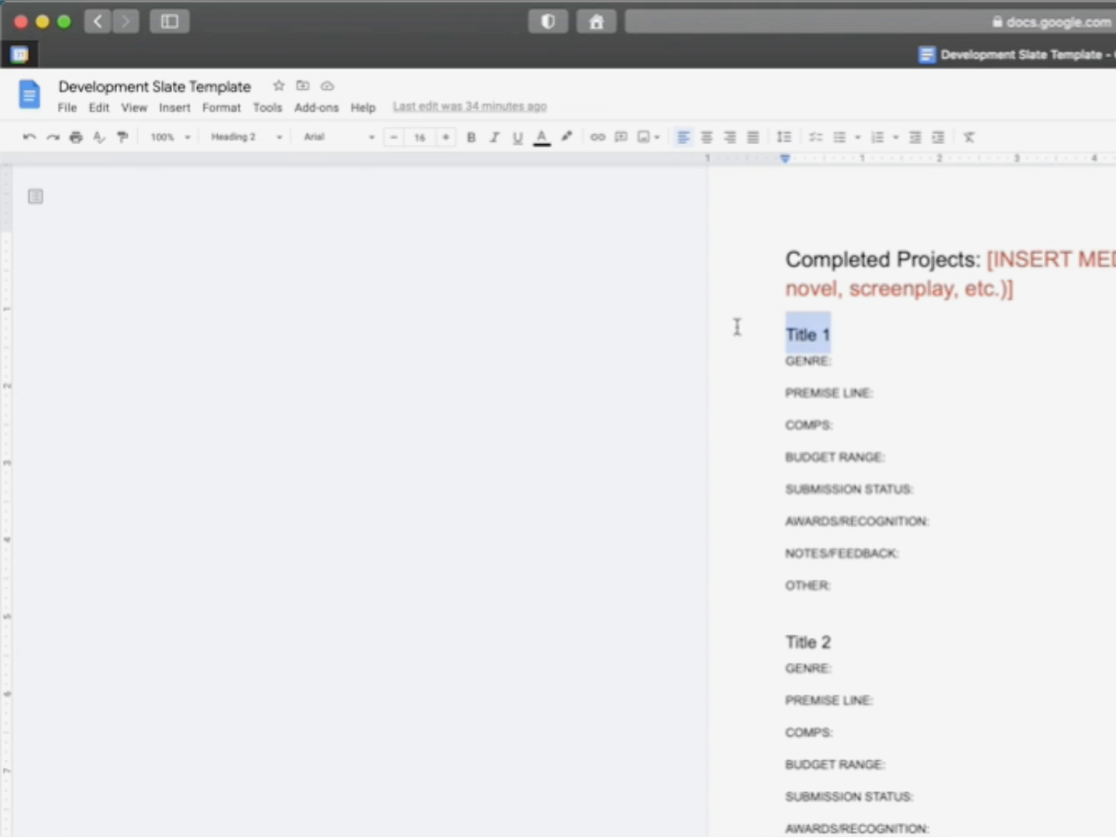
pyautogui.click(268, 140)
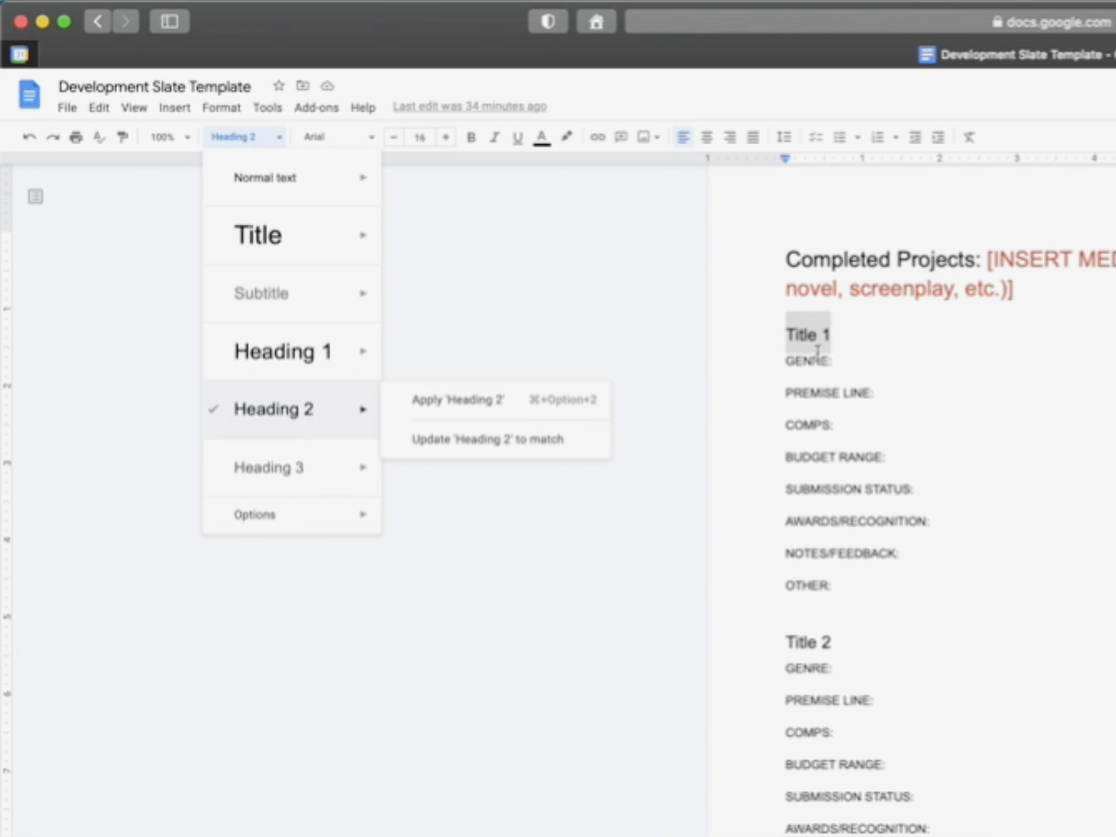
pyautogui.click(852, 334)
pyautogui.click(809, 334)
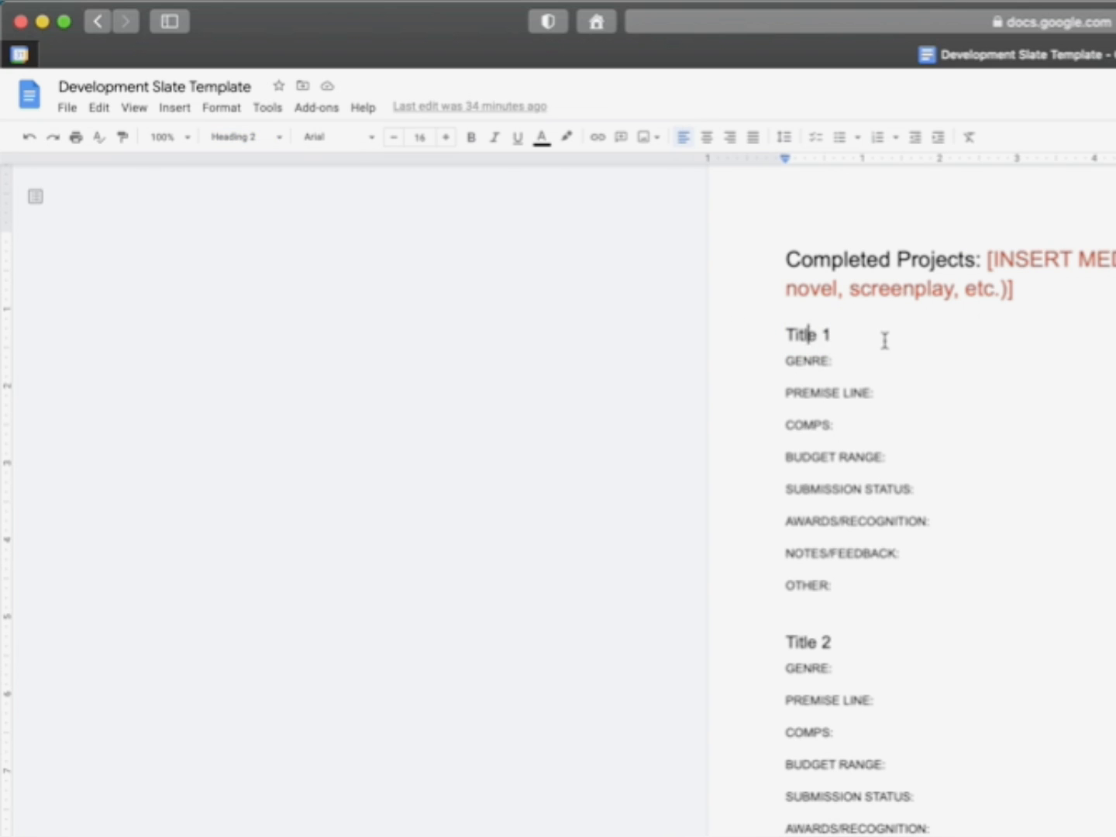
# Compare the section headings and project titles in the document body with the entries in the table of contents
pyautogui.scroll(-15, 815, 338)
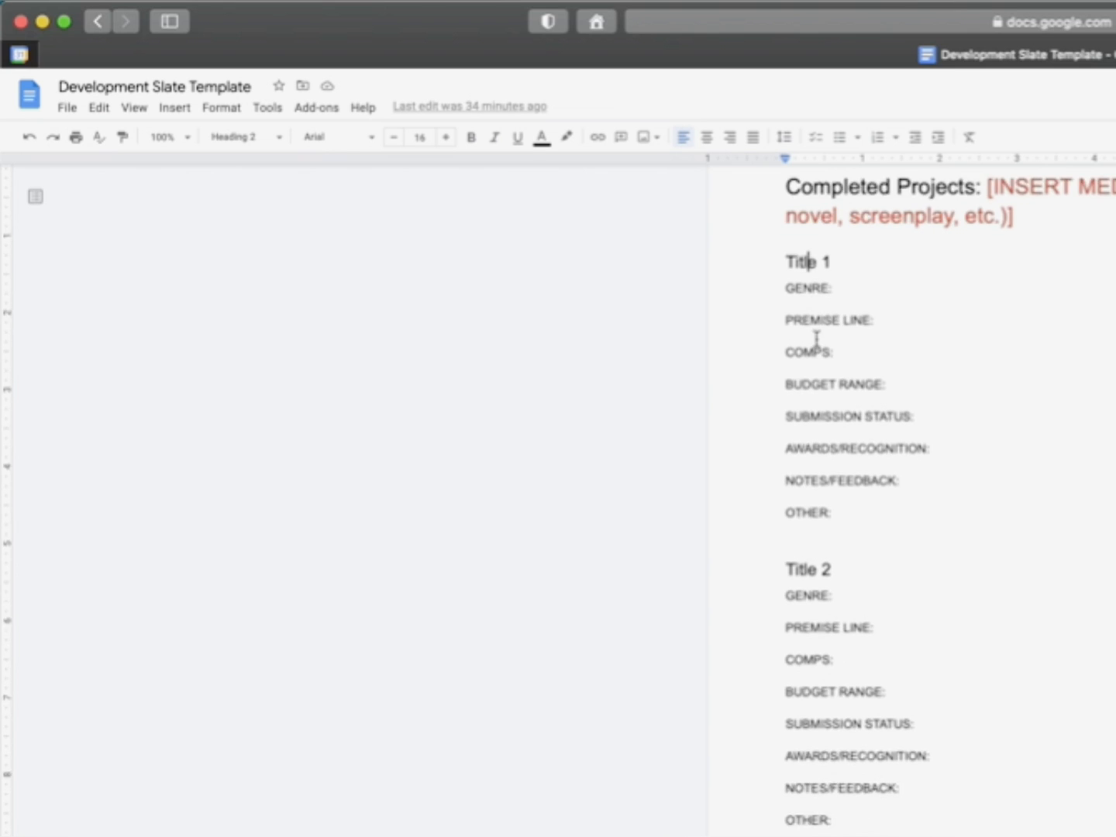
pyautogui.scroll(-10, 816, 338)
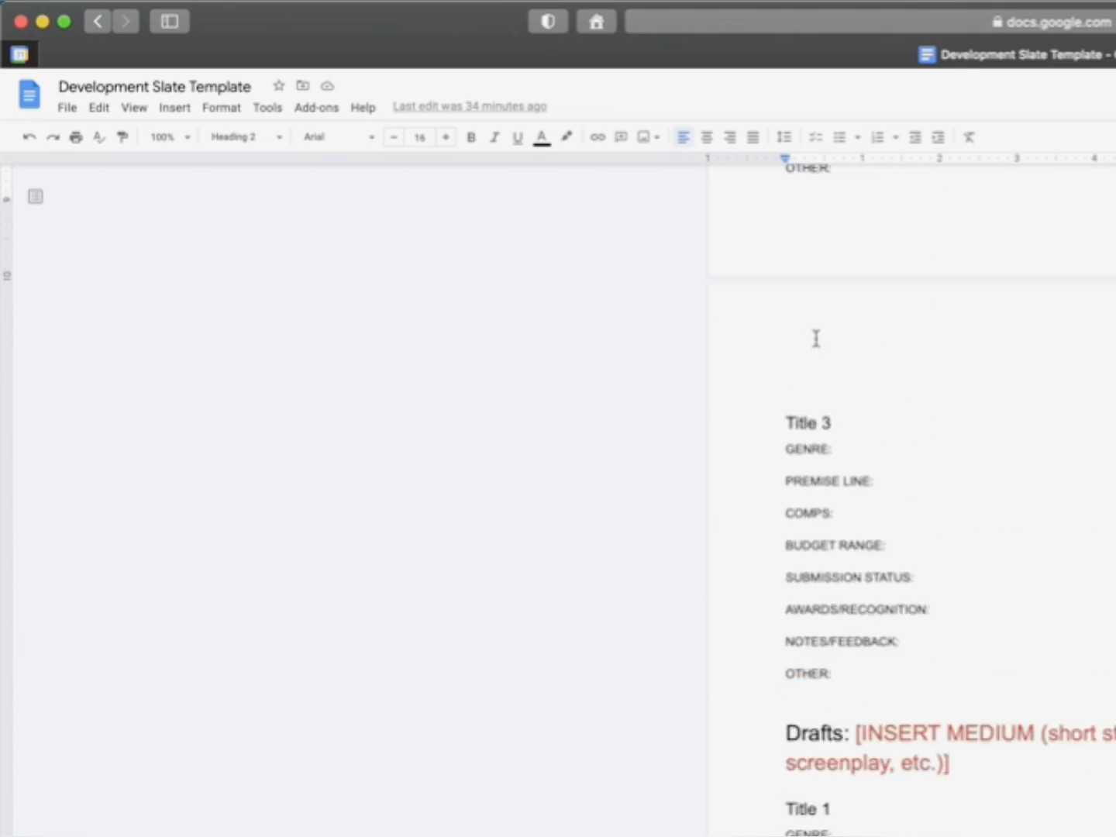
pyautogui.scroll(20, 815, 339)
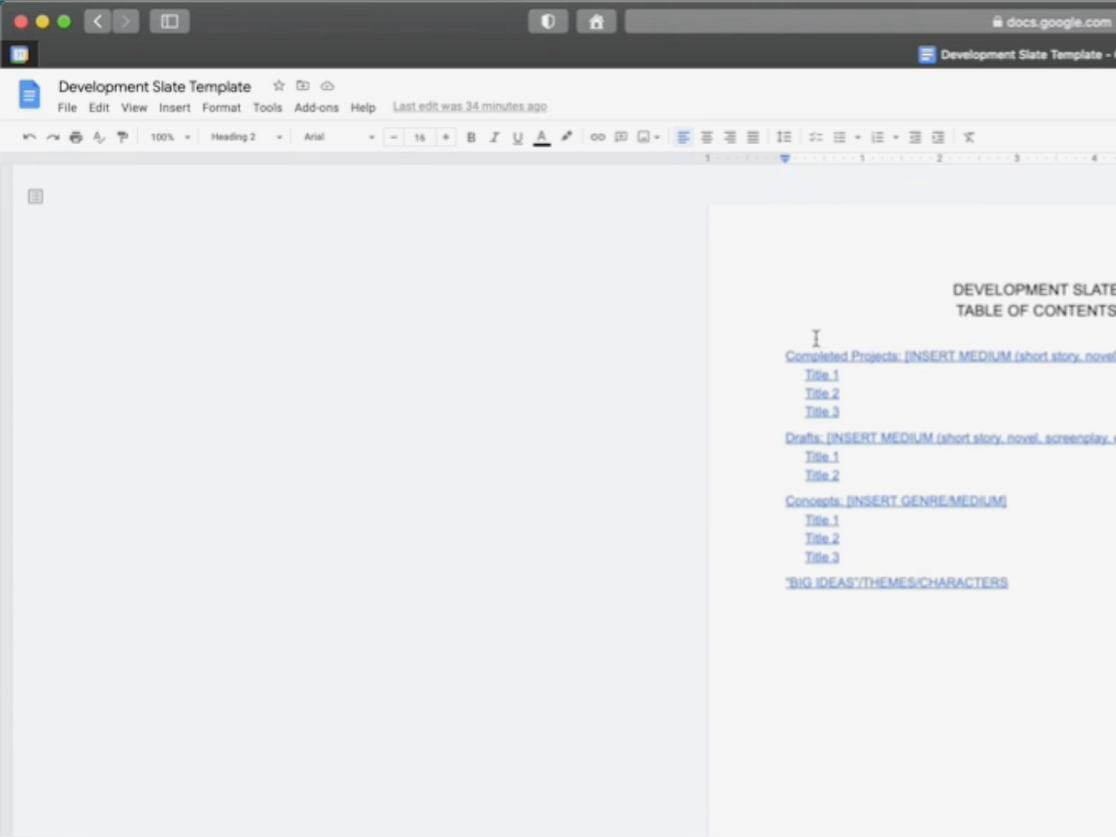
pyautogui.scroll(-10, 815, 339)
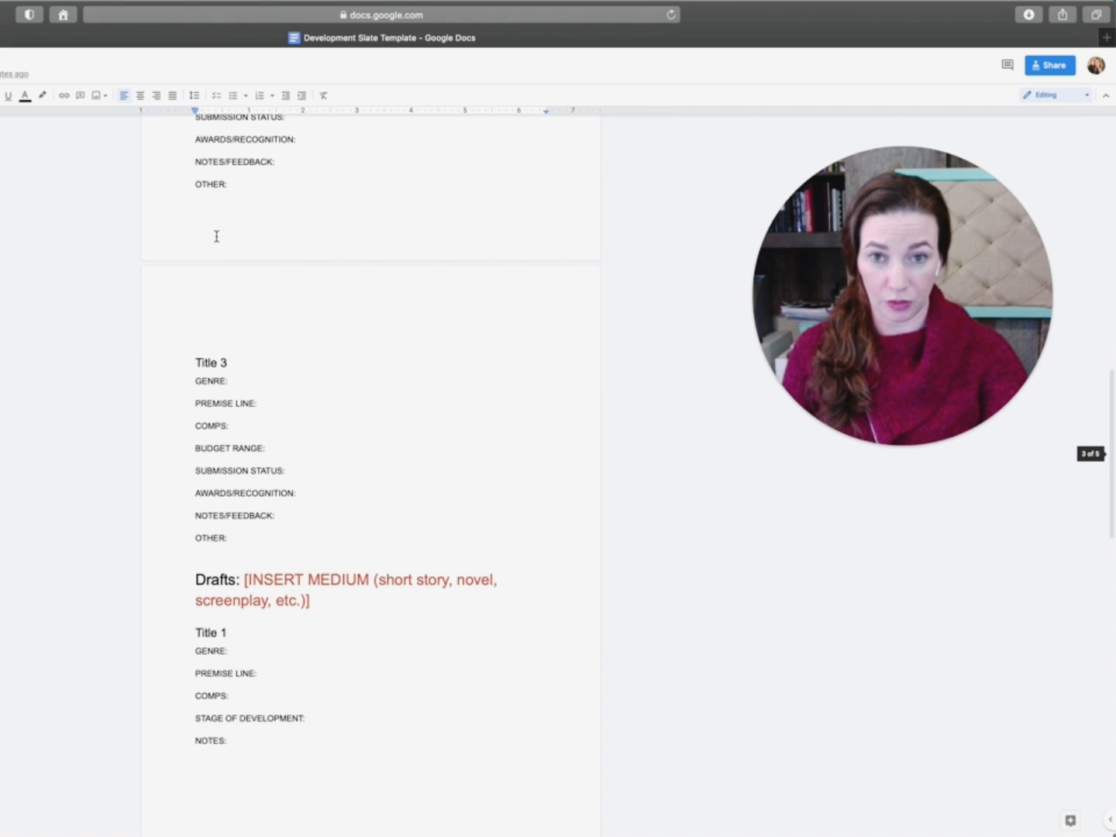
pyautogui.scroll(12, 217, 236)
pyautogui.scroll(-3, 217, 236)
pyautogui.scroll(-3, 217, 236)
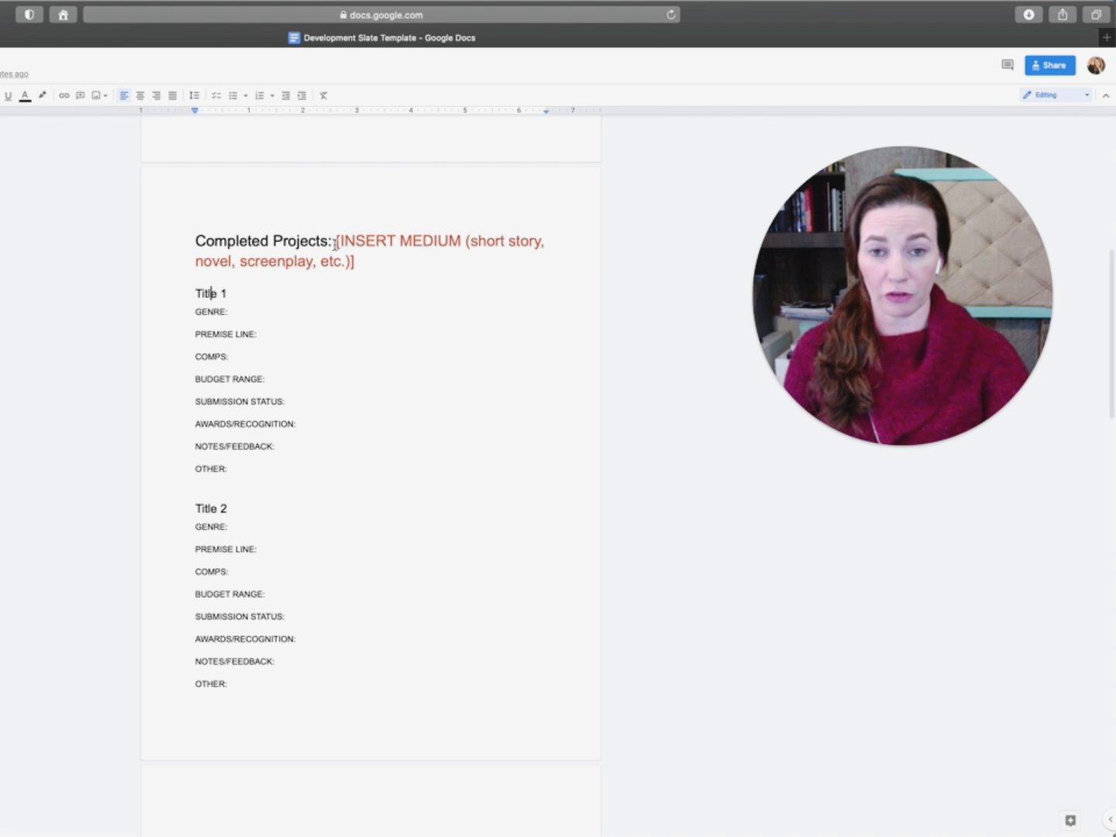
# Examine the Title 1 fields in the Completed Projects section, from GENRE and PREMISE LINE down to NOTES/FEEDBACK
pyautogui.scroll(-1, 325, 271)
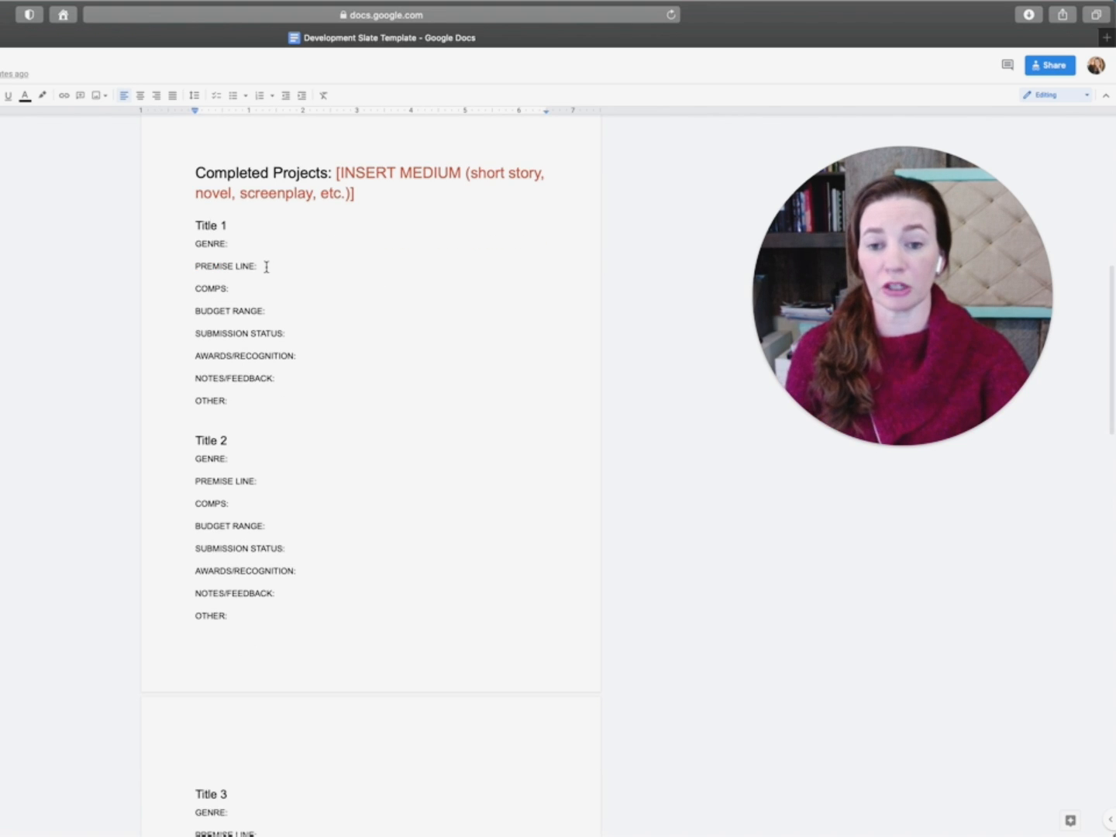
pyautogui.scroll(4, 267, 267)
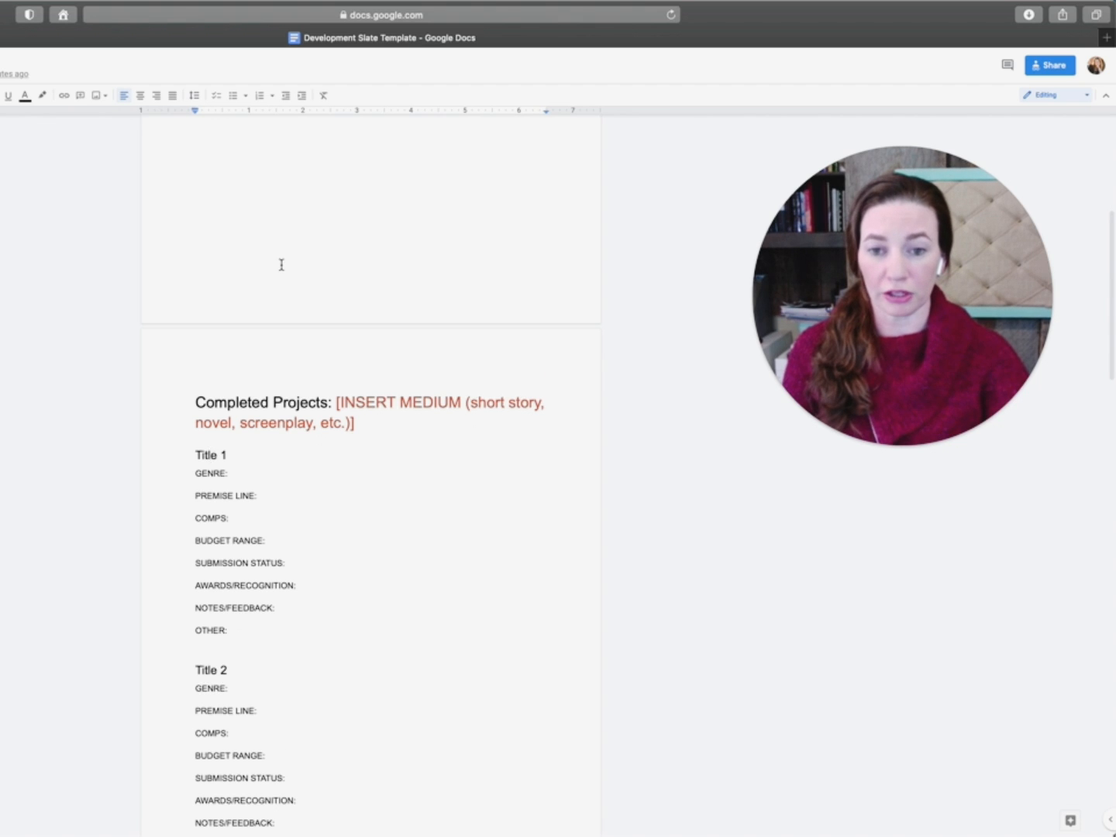
pyautogui.scroll(-5, 281, 265)
pyautogui.scroll(3, 281, 263)
pyautogui.scroll(-2, 282, 265)
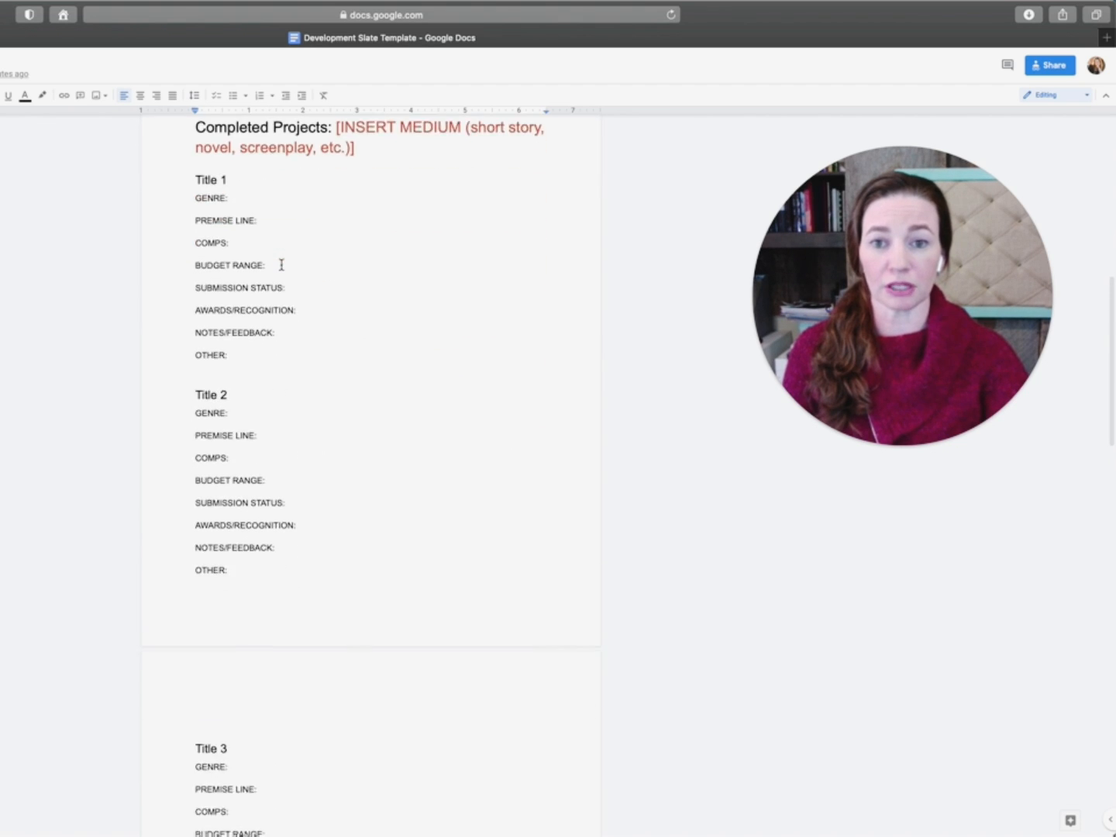
pyautogui.scroll(2, 283, 264)
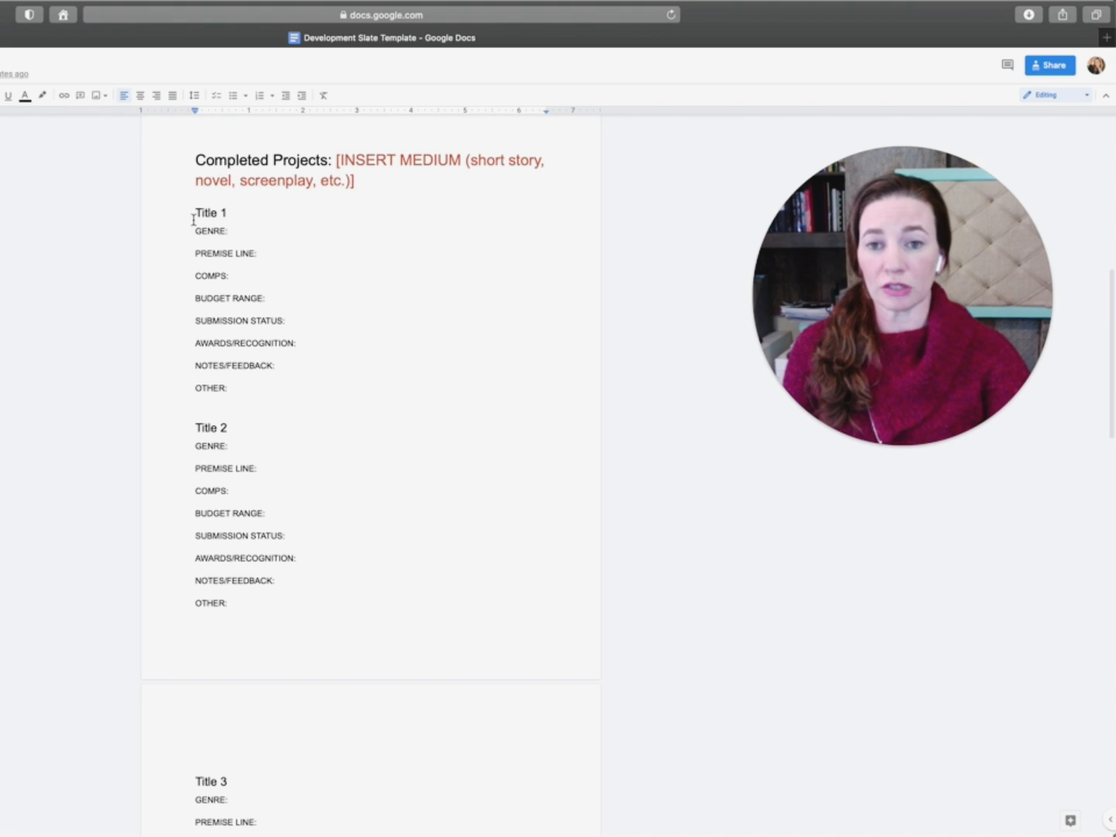
pyautogui.scroll(-1, 212, 218)
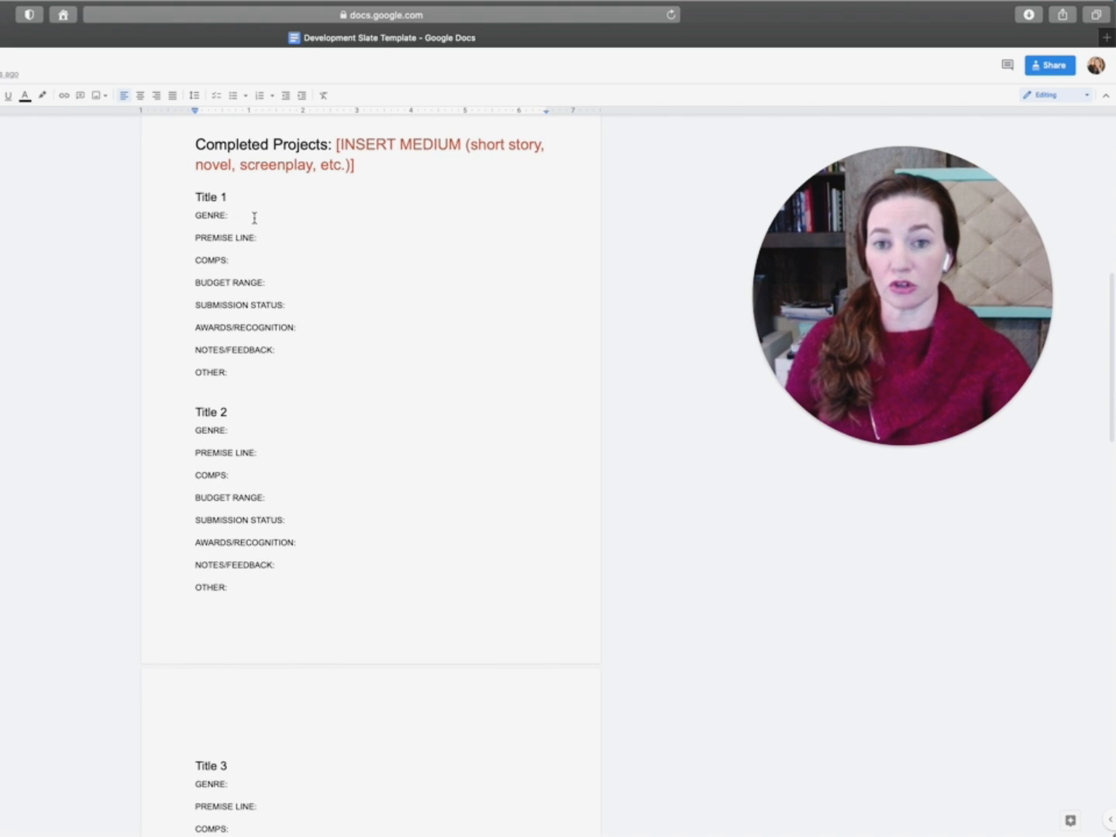
pyautogui.scroll(-1, 257, 241)
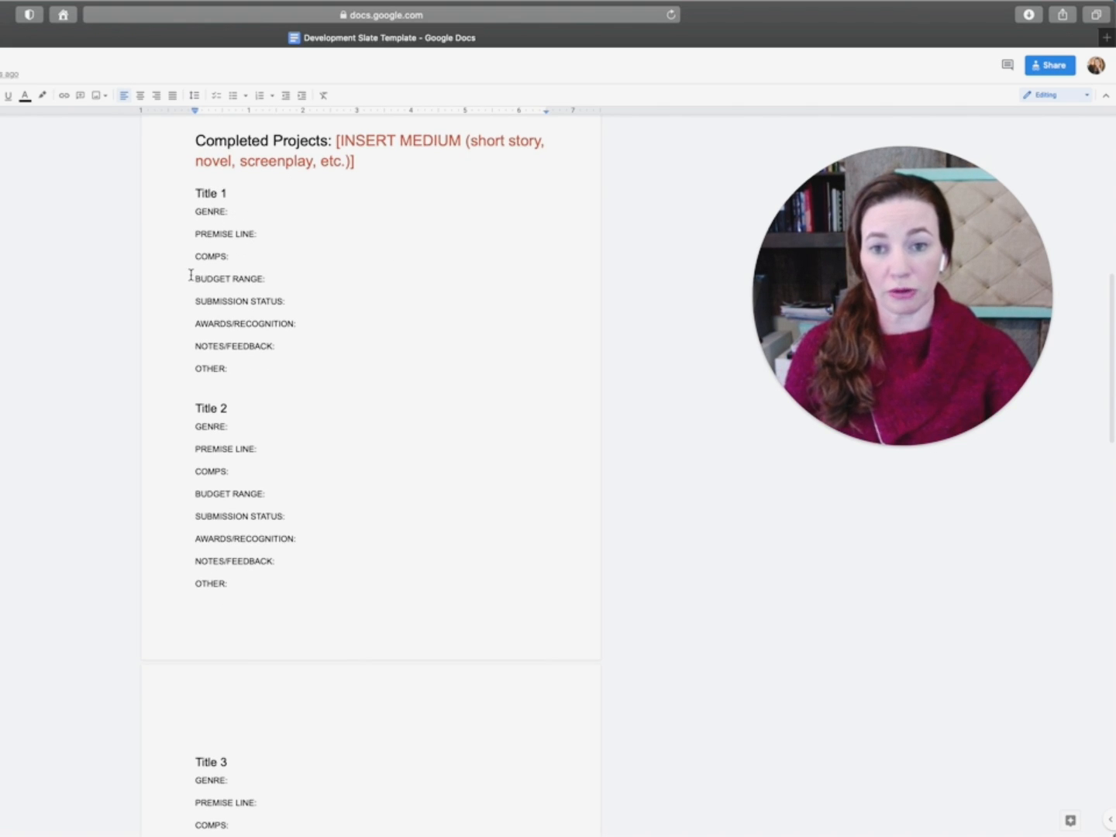
pyautogui.scroll(1, 336, 281)
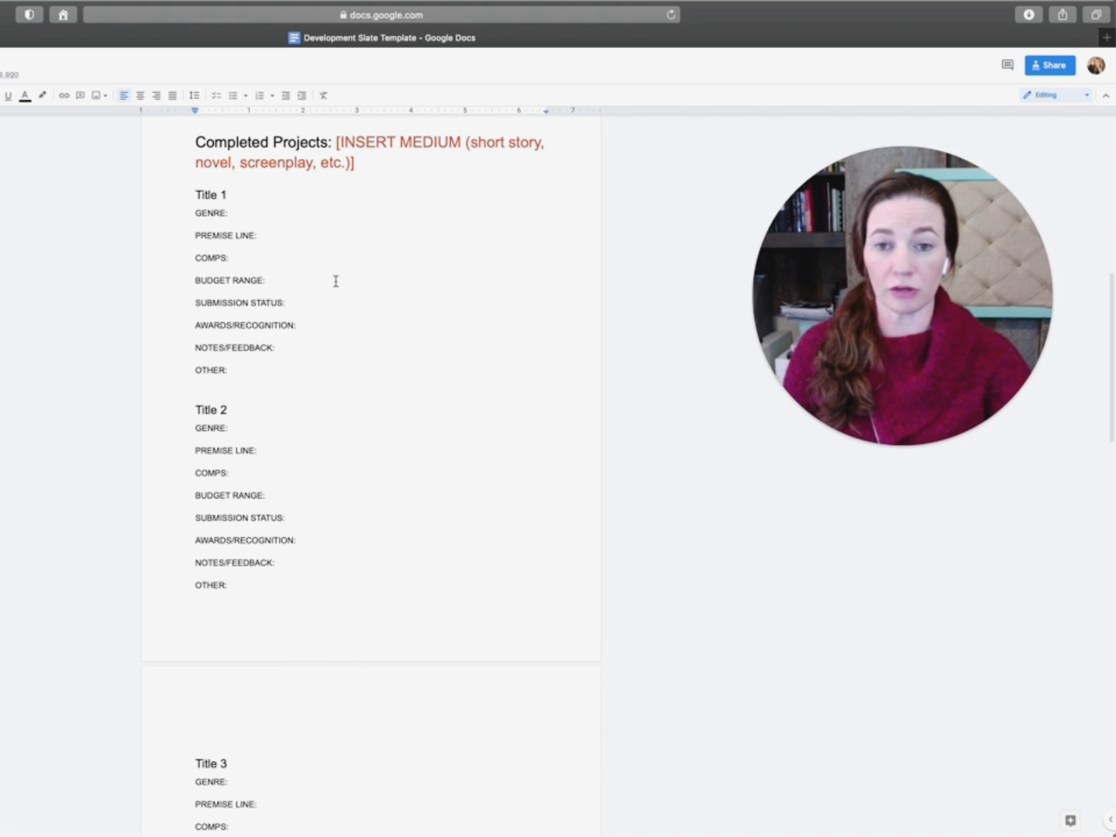
pyautogui.scroll(-1, 358, 281)
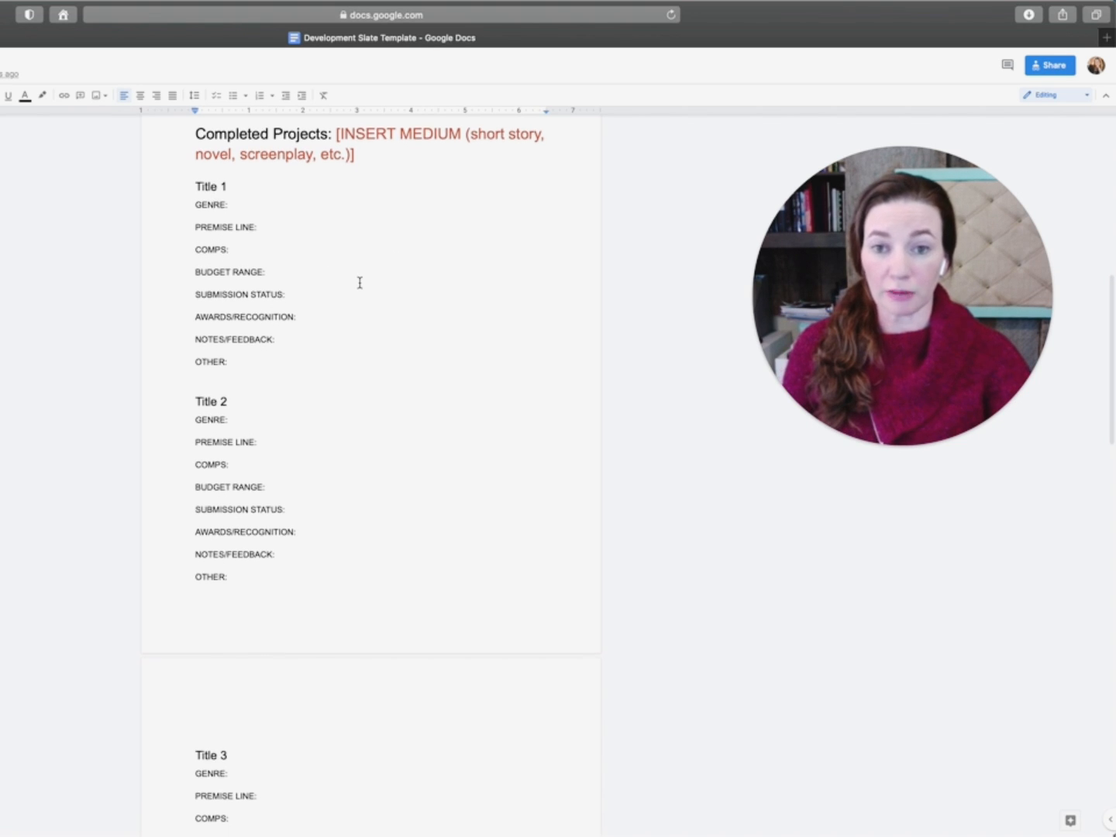
pyautogui.scroll(-1, 282, 285)
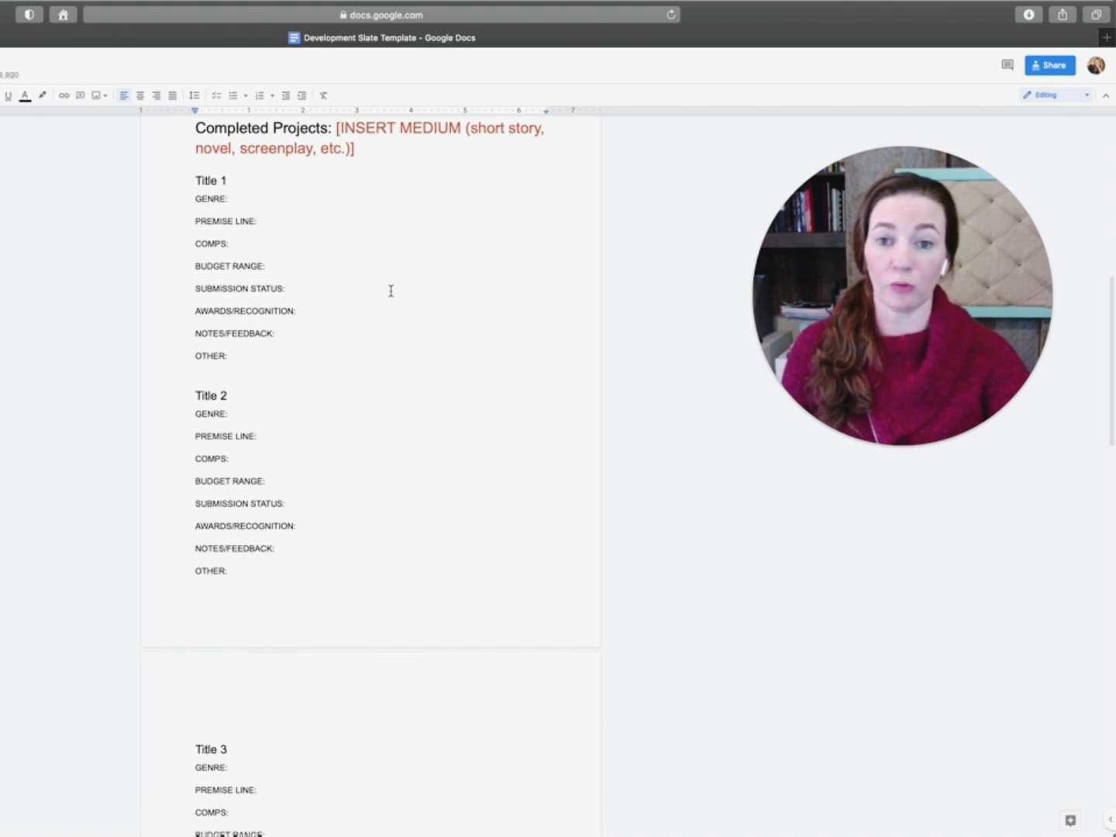
pyautogui.scroll(-1, 360, 308)
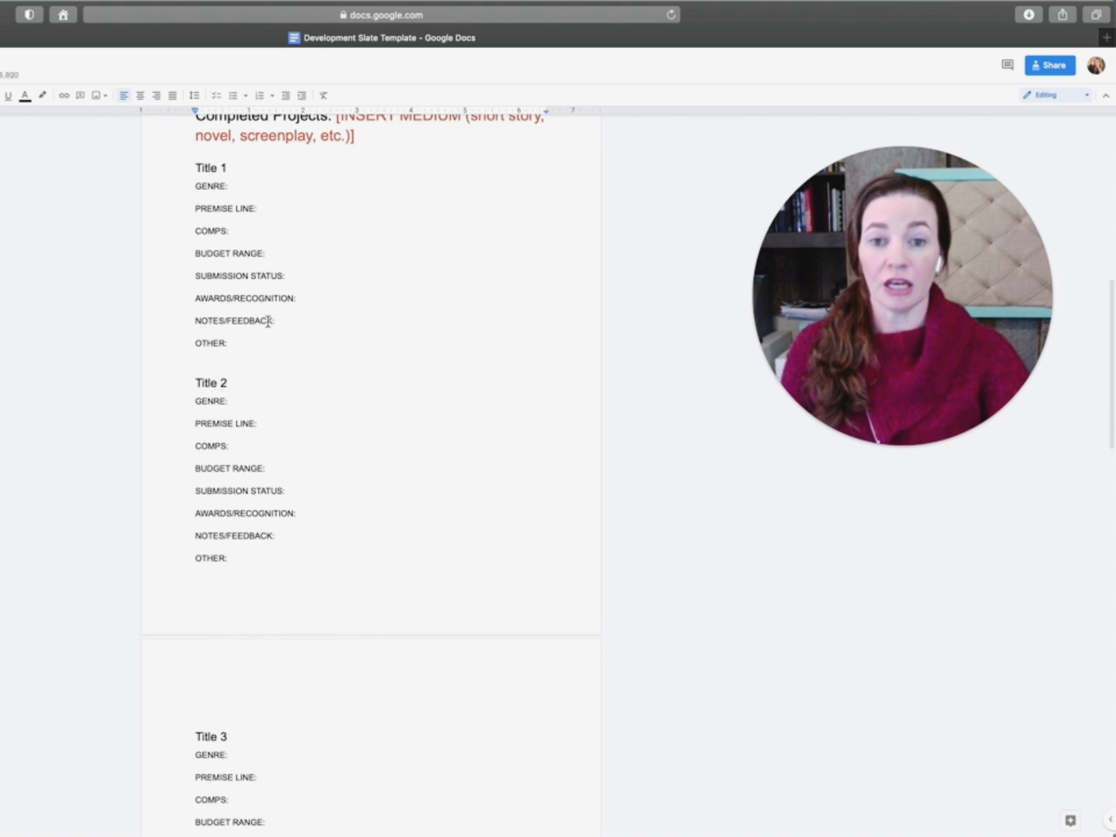
# Look over the repeated field lists for Title 1, Title 2 and Title 3 in the Completed Projects section
pyautogui.scroll(-5, 305, 322)
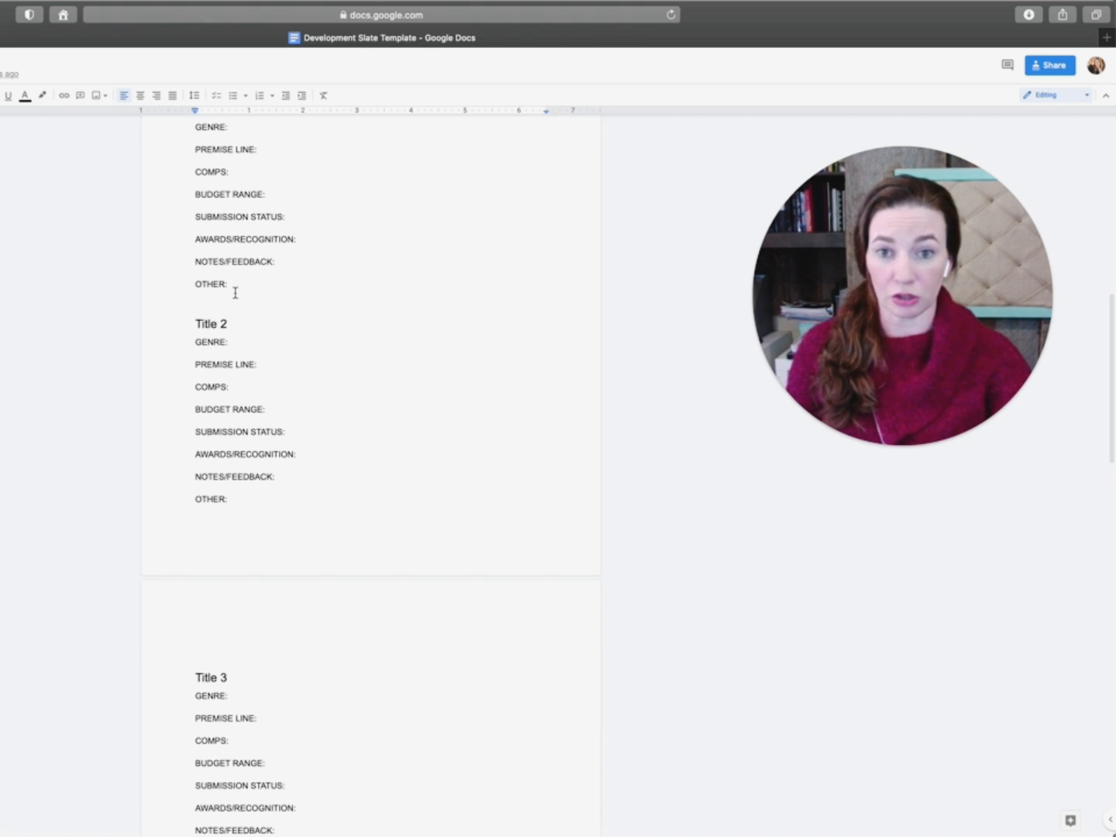
pyautogui.scroll(-5, 234, 293)
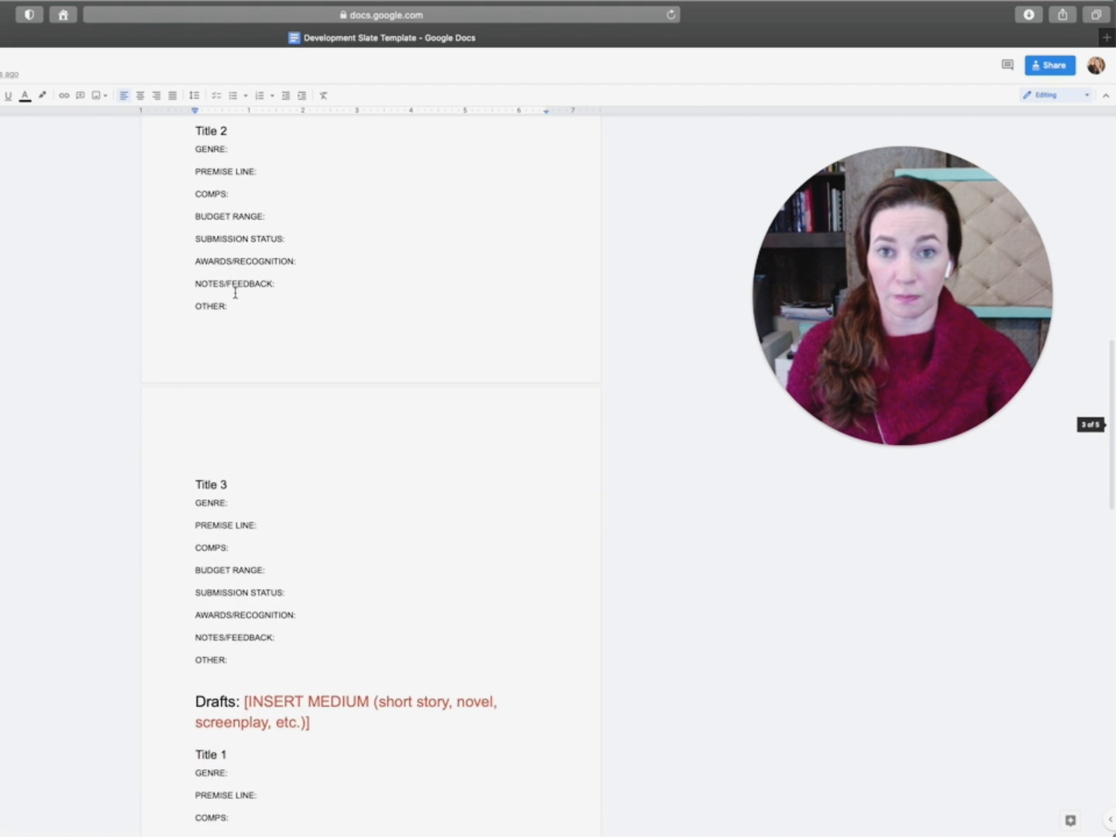
pyautogui.scroll(6, 234, 293)
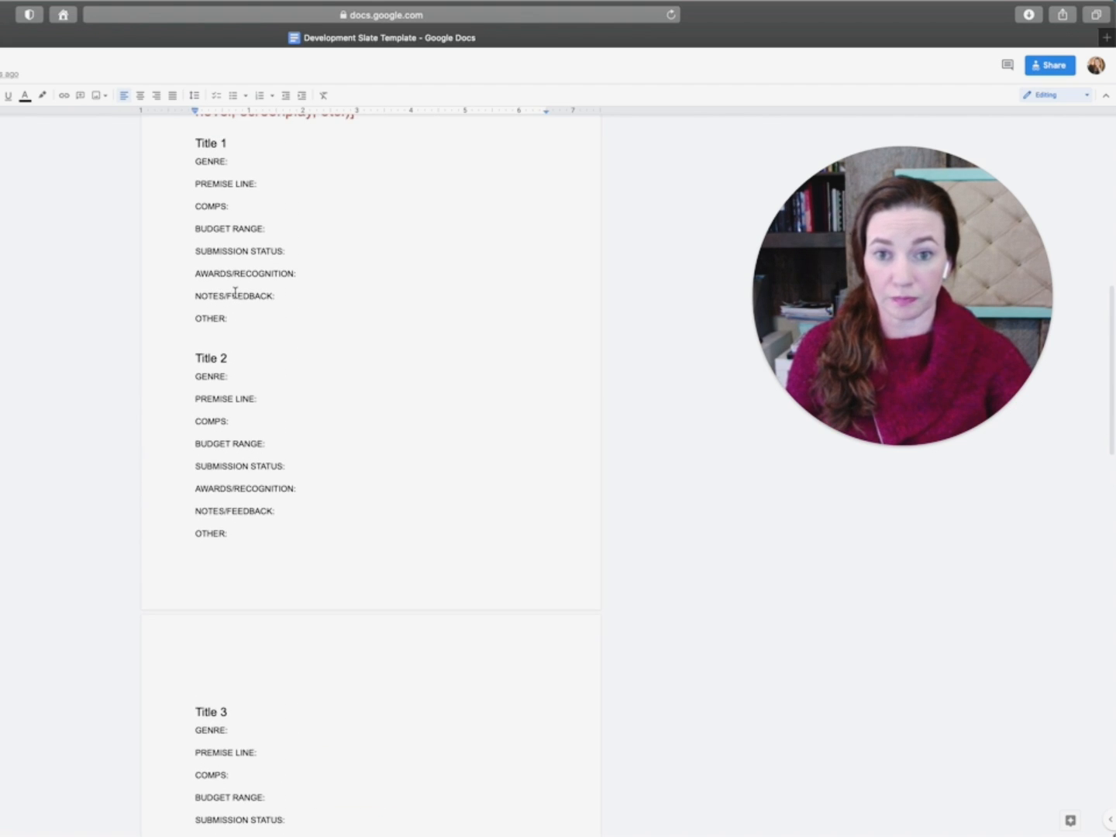
pyautogui.scroll(-4, 235, 293)
pyautogui.scroll(6, 234, 293)
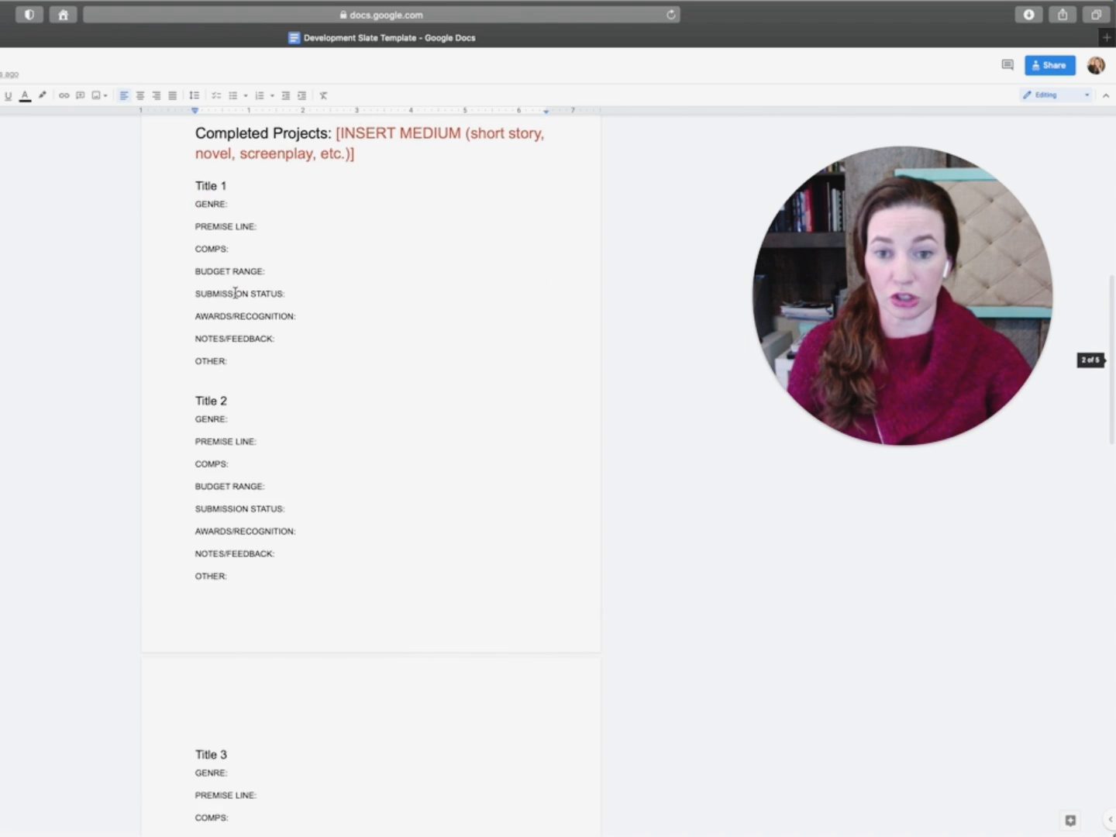
pyautogui.scroll(-3, 234, 293)
pyautogui.scroll(4, 234, 293)
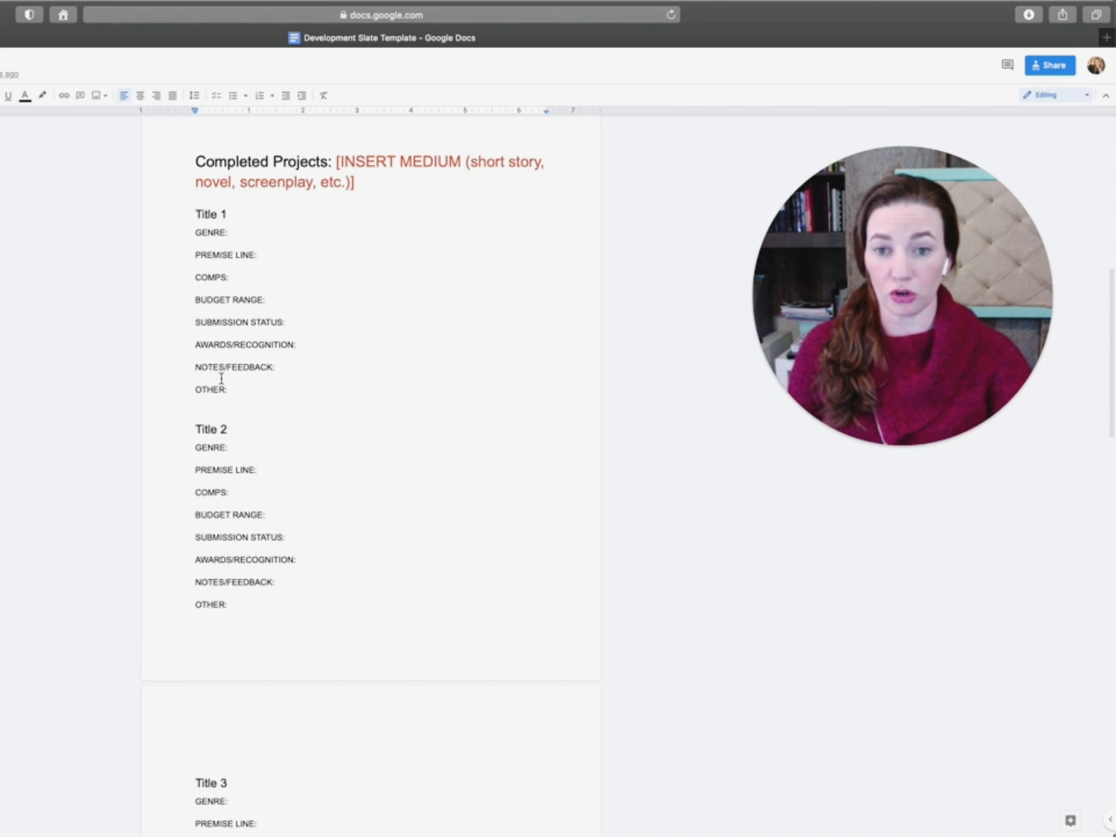
# Highlight the Drafts heading, then look back over the Title 1 and Title 2 field lists under Completed Projects
pyautogui.scroll(-5, 213, 358)
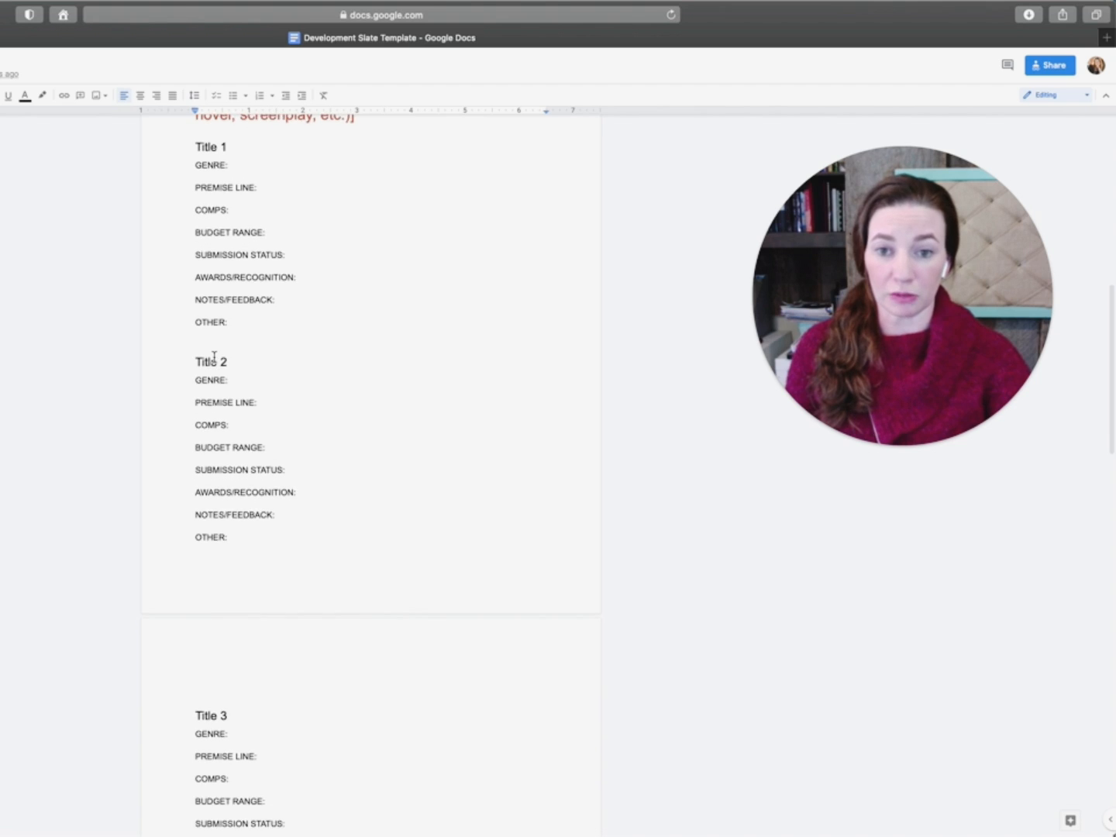
pyautogui.moveTo(197, 303); pyautogui.dragTo(359, 328)
pyautogui.scroll(10, 238, 311)
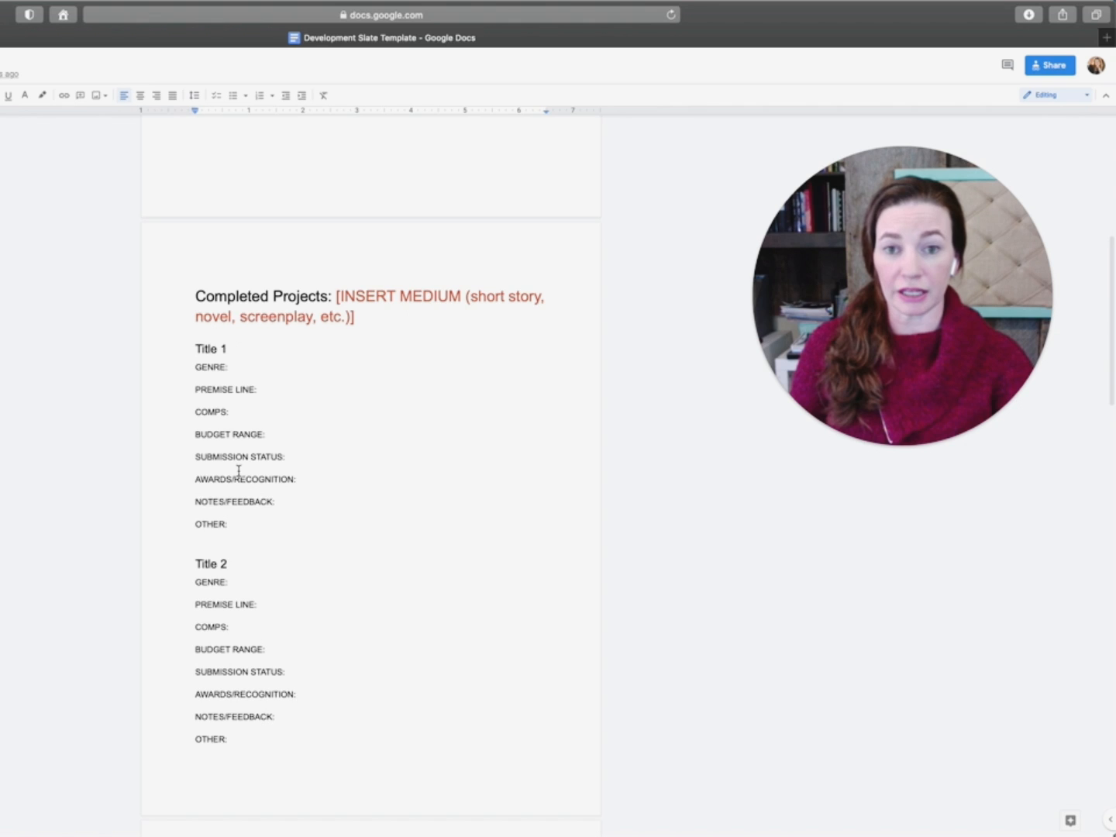
pyautogui.scroll(-2, 239, 471)
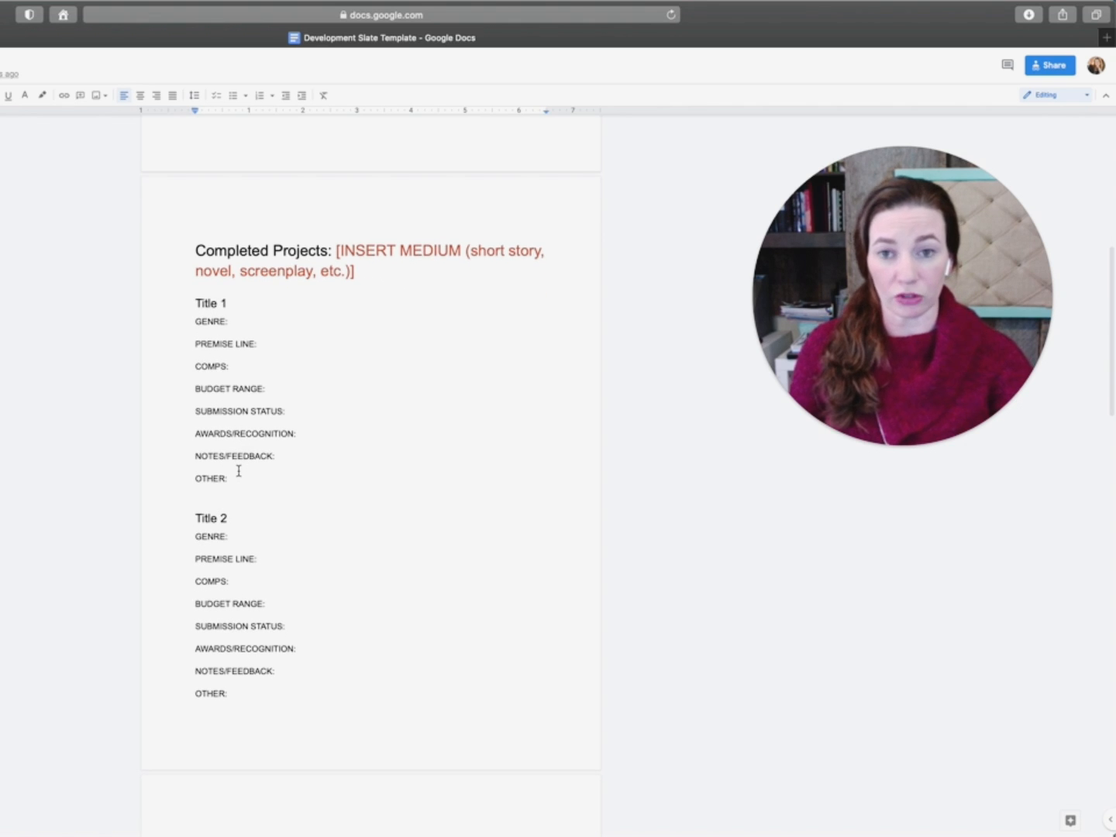
pyautogui.scroll(-3, 239, 471)
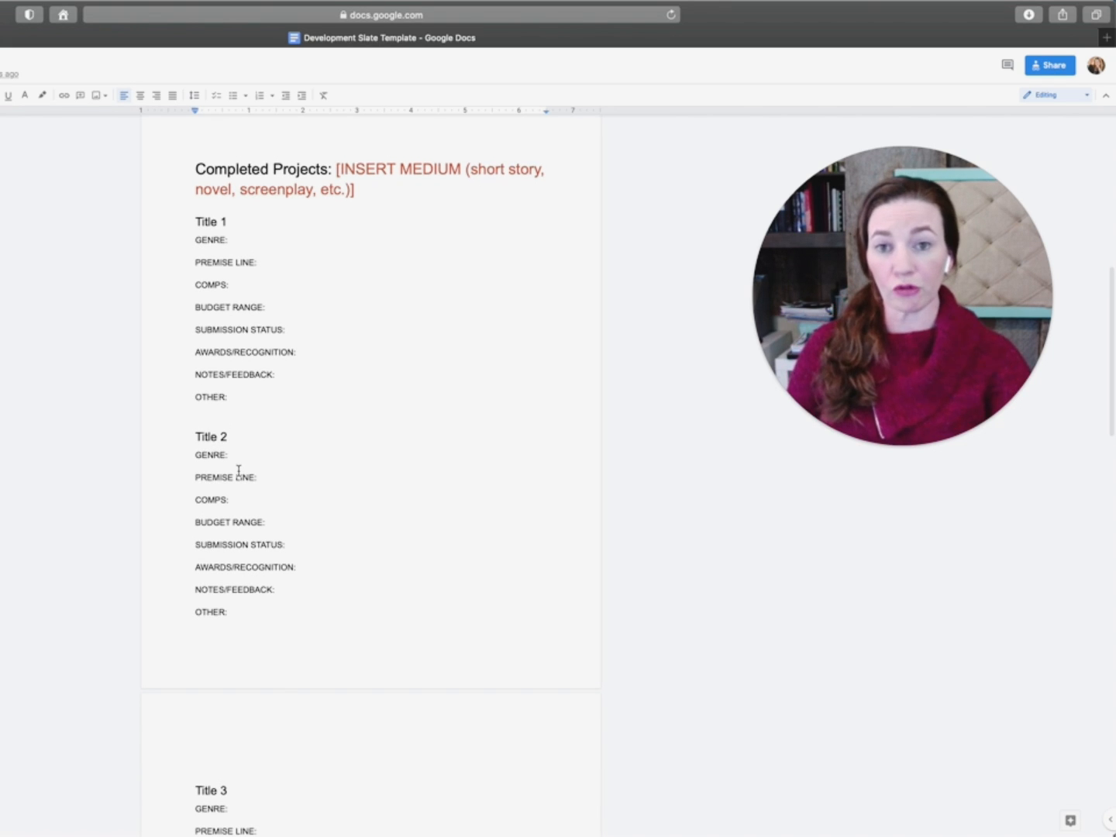
pyautogui.scroll(-1, 239, 470)
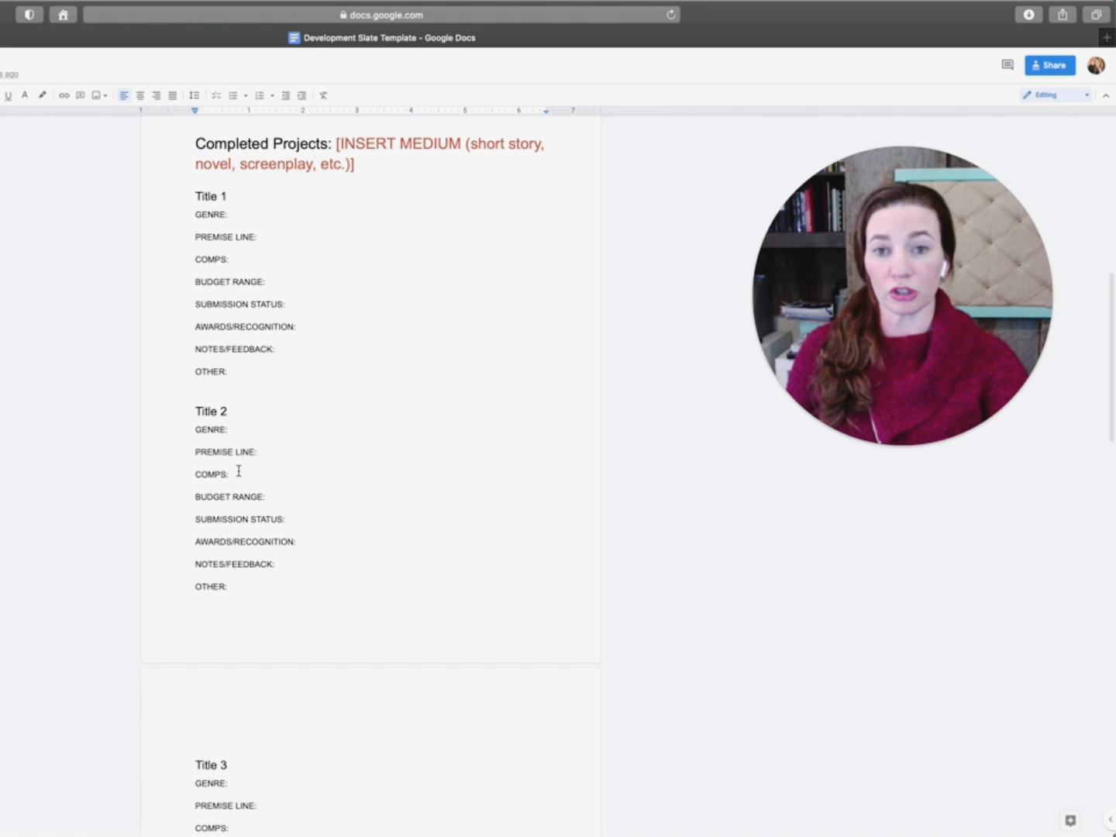
pyautogui.scroll(1, 240, 470)
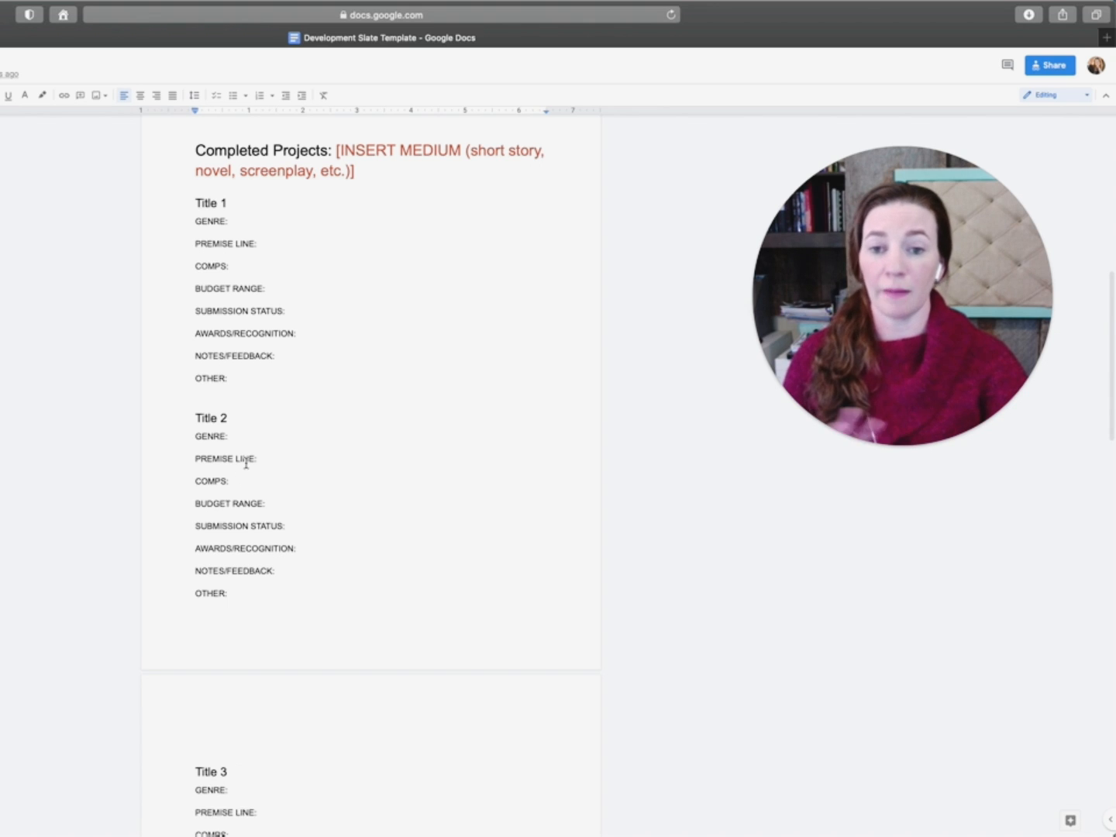
pyautogui.scroll(-3, 242, 442)
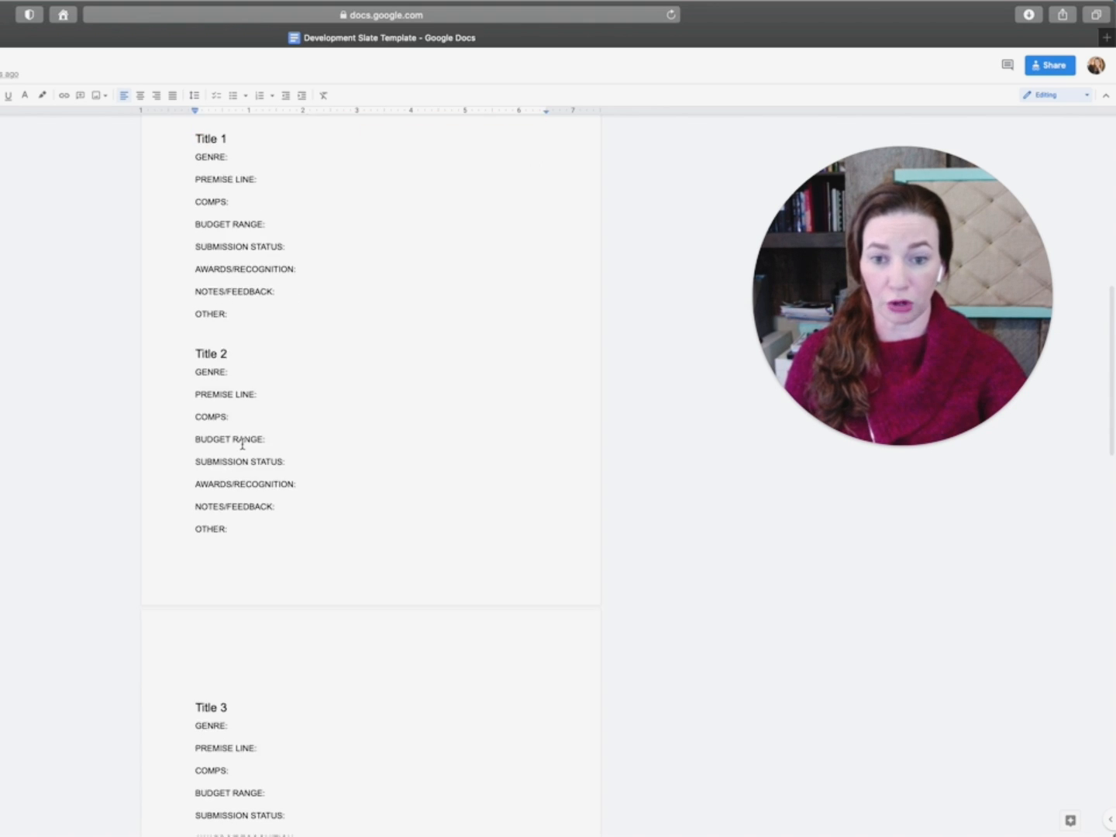
pyautogui.scroll(5, 243, 442)
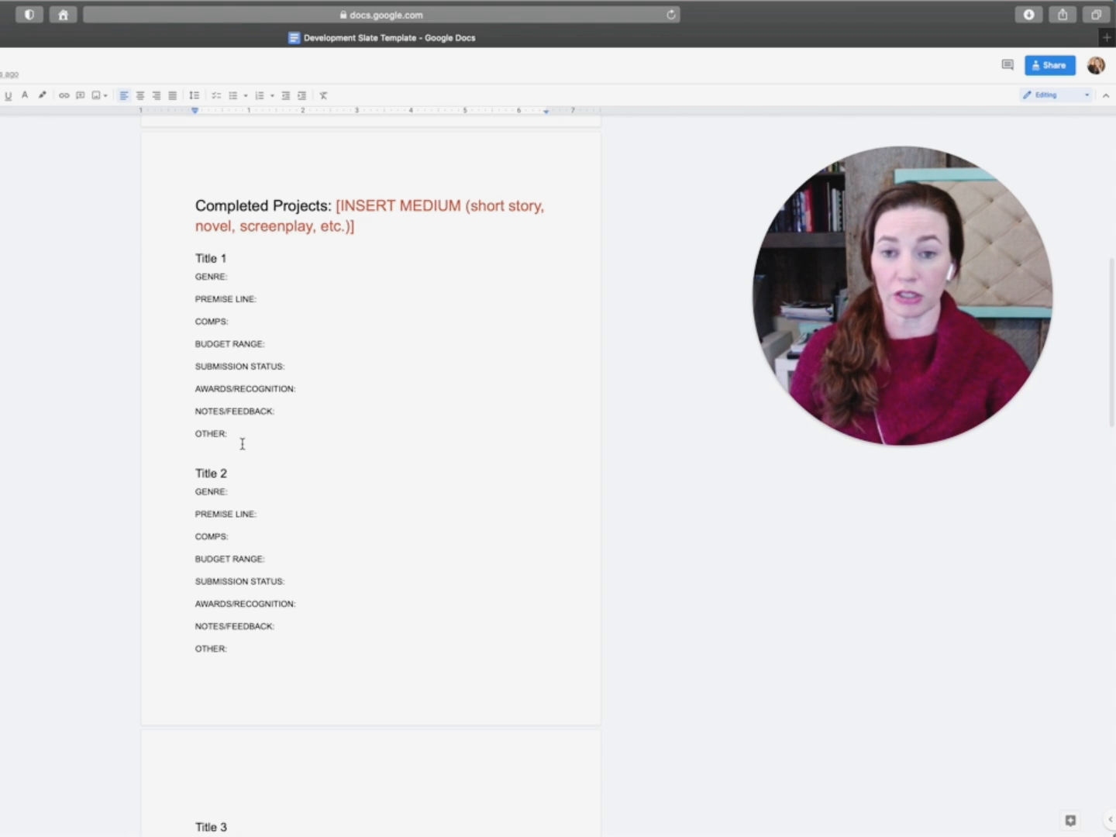
# Examine the Drafts section and its Title 1 and Title 2 fields, from GENRE down to NOTES
pyautogui.scroll(-10, 242, 443)
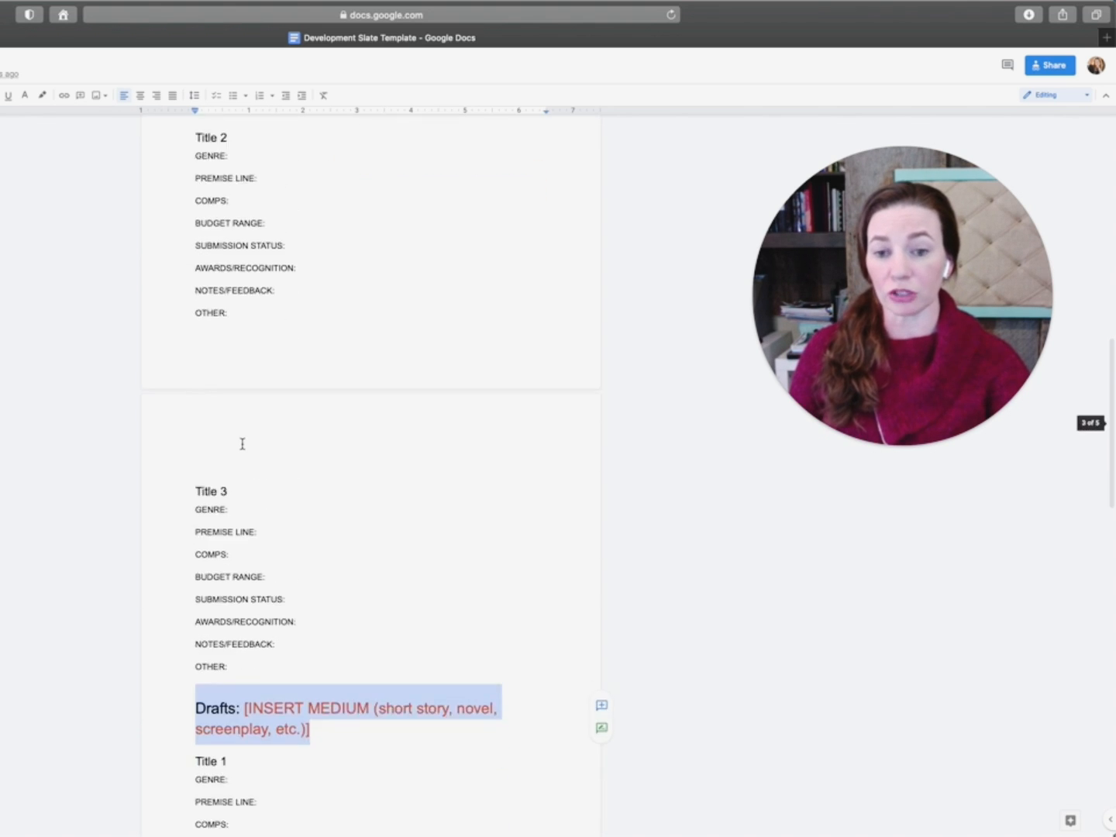
pyautogui.scroll(-3, 242, 442)
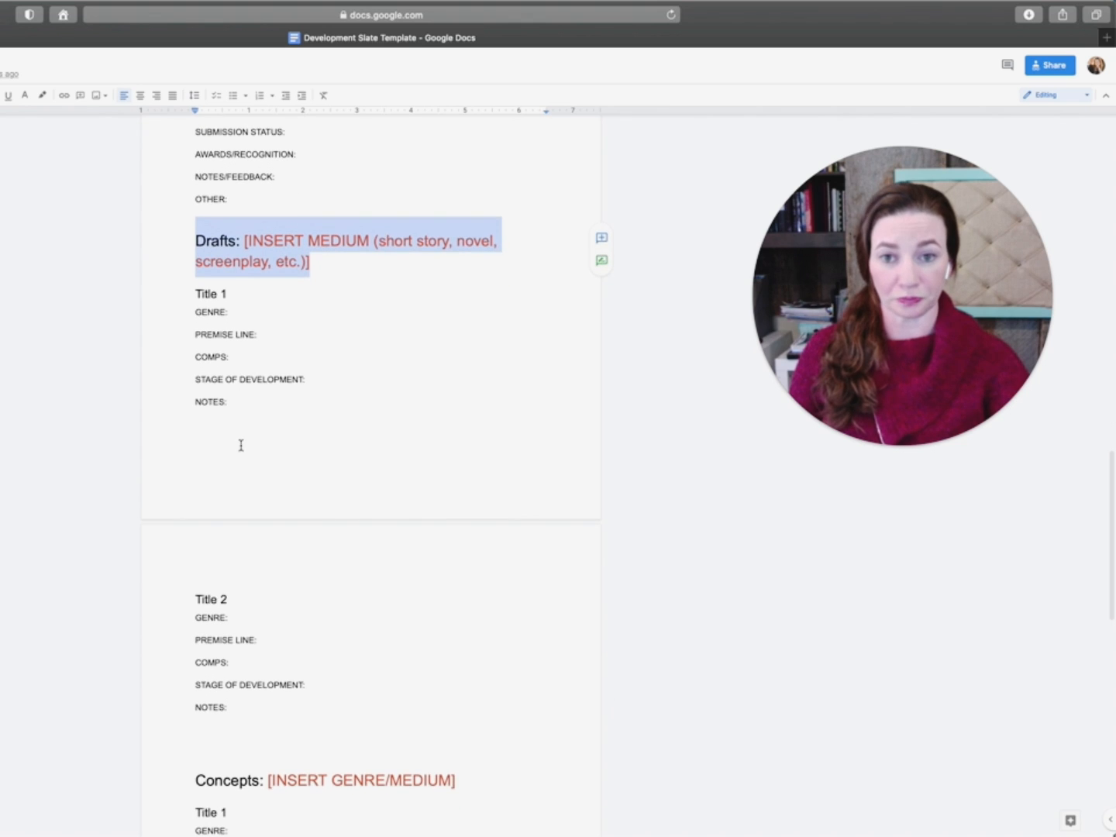
pyautogui.click(251, 379)
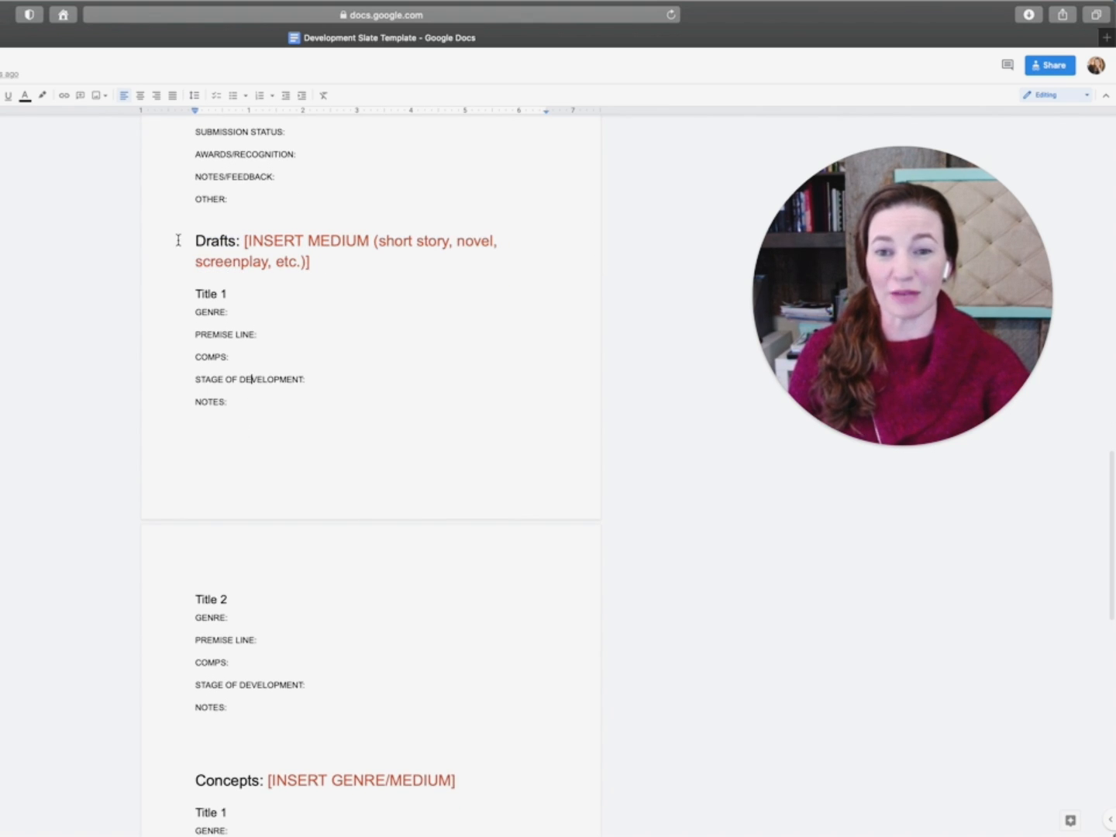
pyautogui.scroll(1, 272, 252)
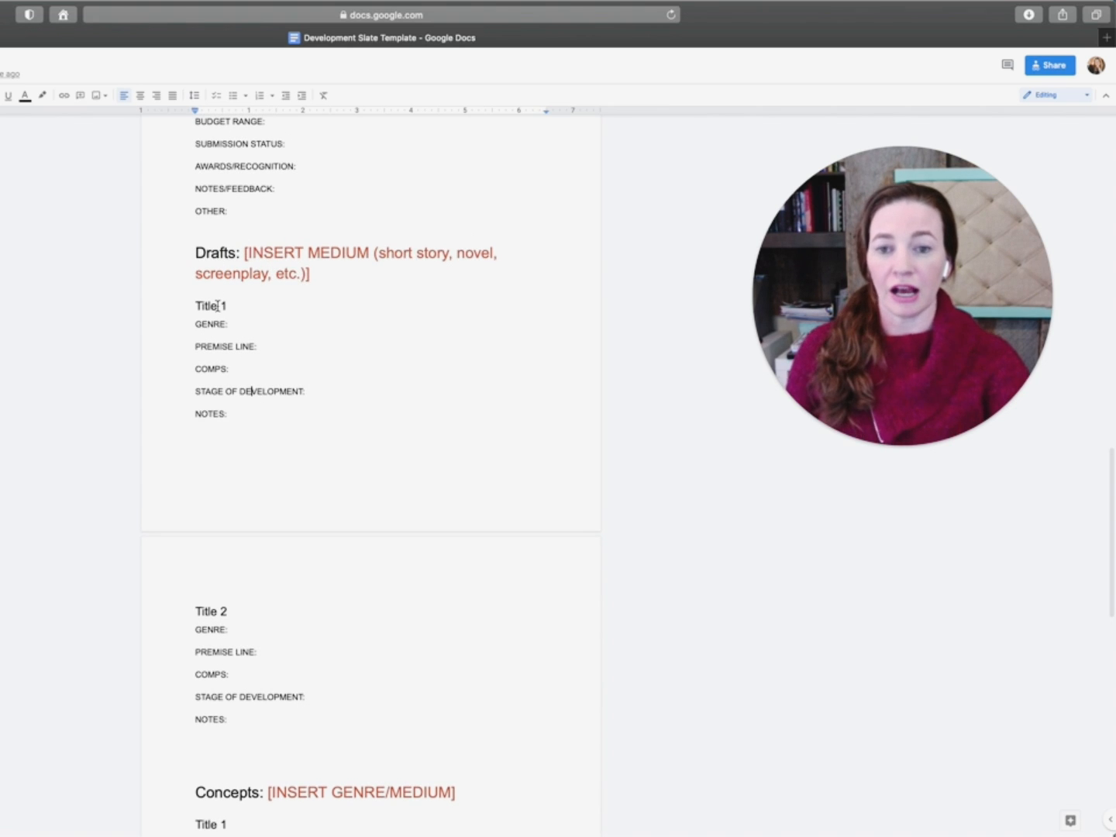
pyautogui.scroll(-2, 225, 301)
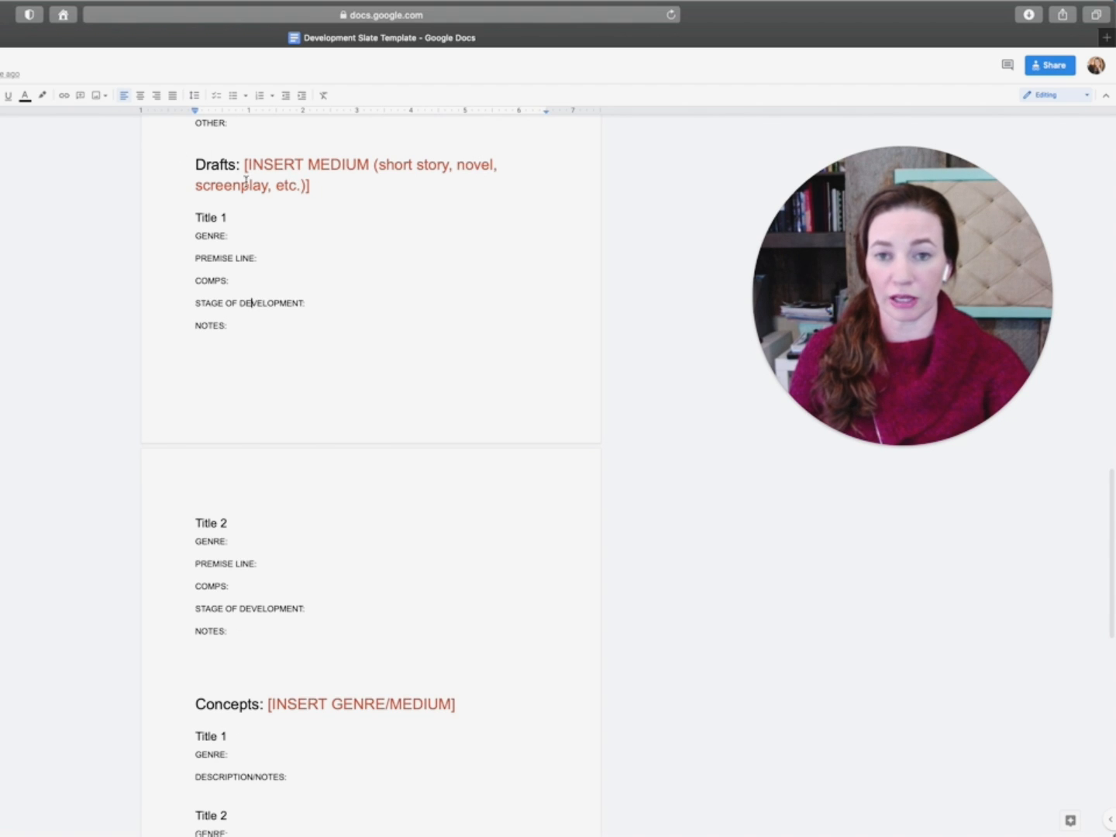
pyautogui.scroll(3, 253, 463)
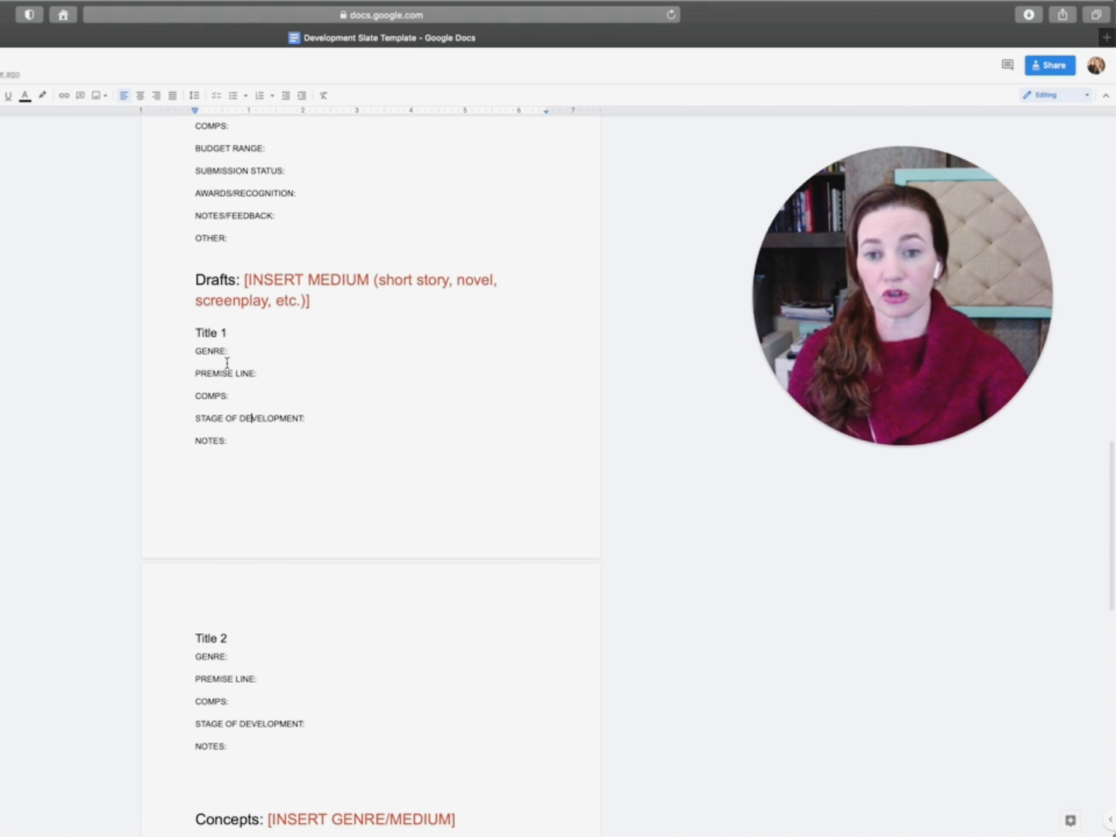
pyautogui.scroll(-3, 214, 164)
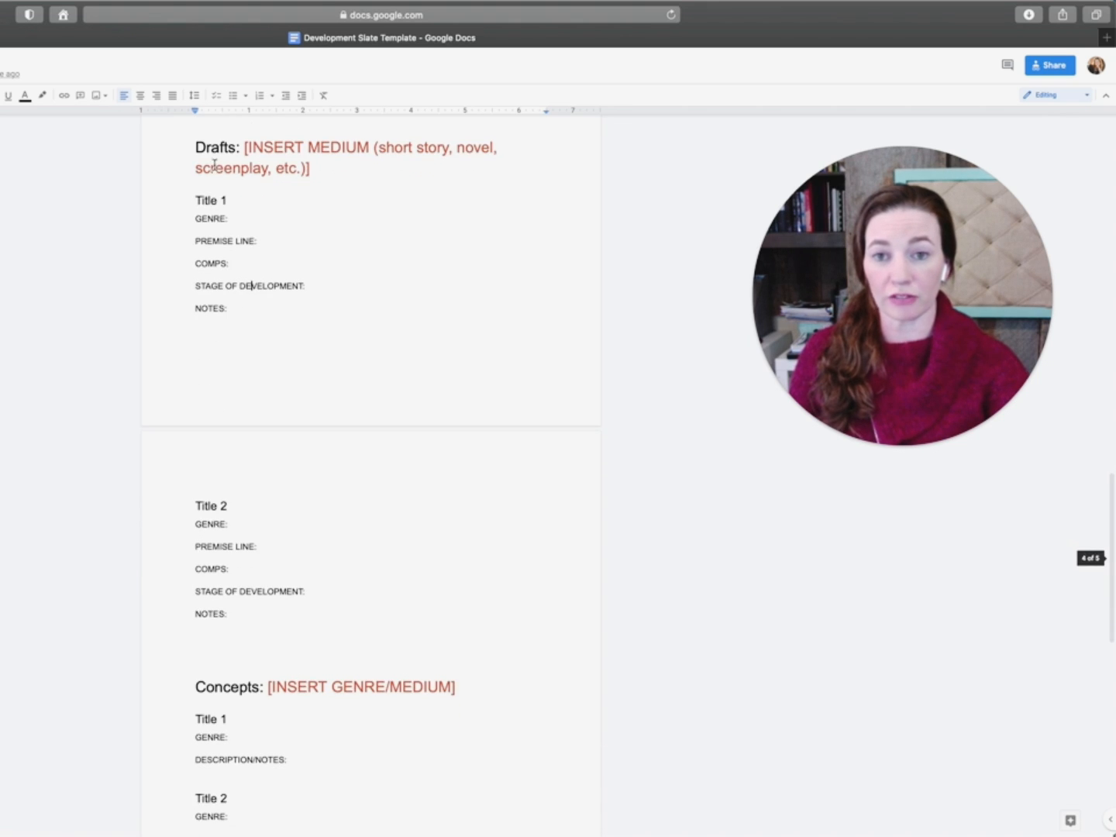
pyautogui.scroll(1, 221, 237)
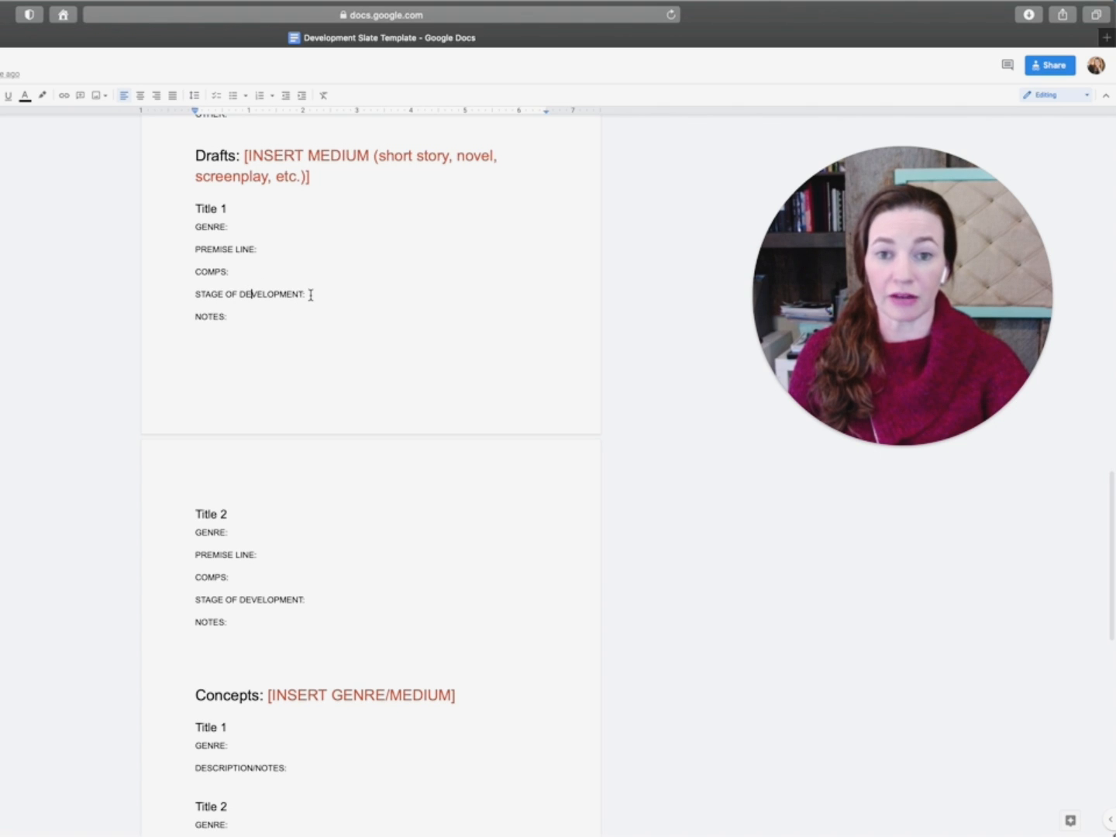
# Highlight the STAGE OF DEVELOPMENT field under Title 1 in the Drafts section, then clear the selection
pyautogui.moveTo(311, 295); pyautogui.dragTo(178, 293)
pyautogui.scroll(-1, 396, 323)
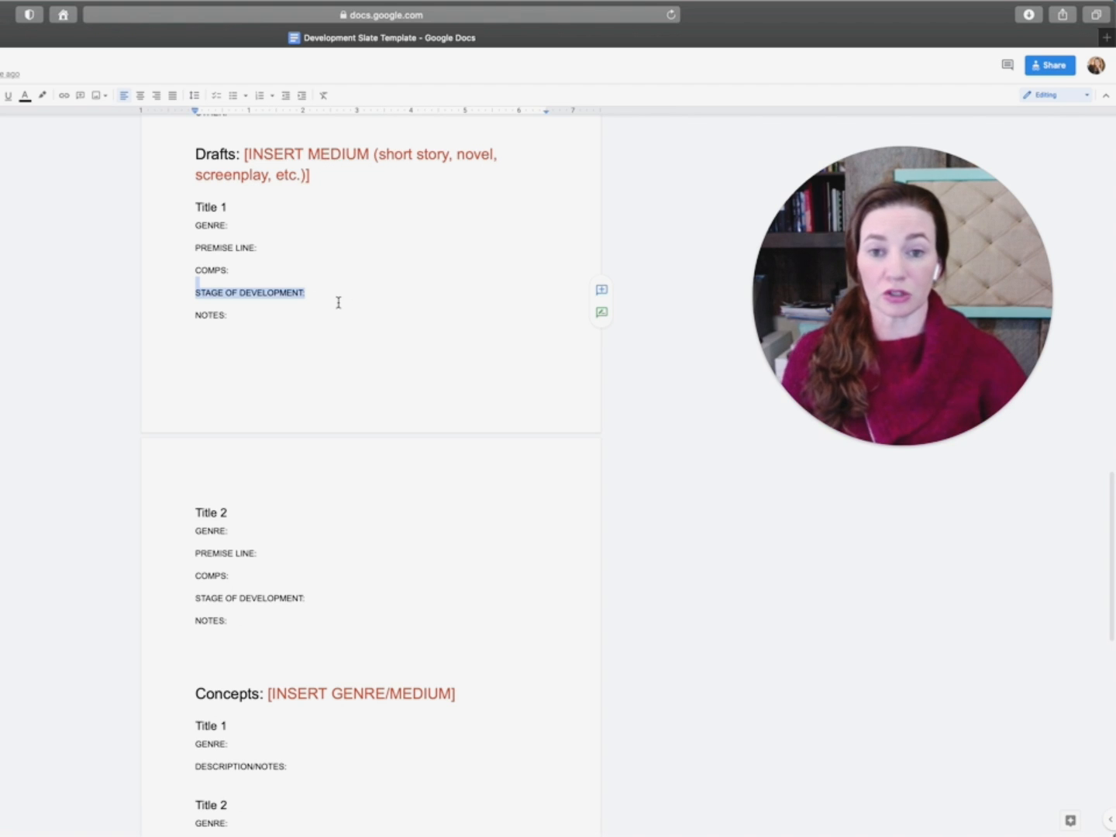
pyautogui.click(314, 295)
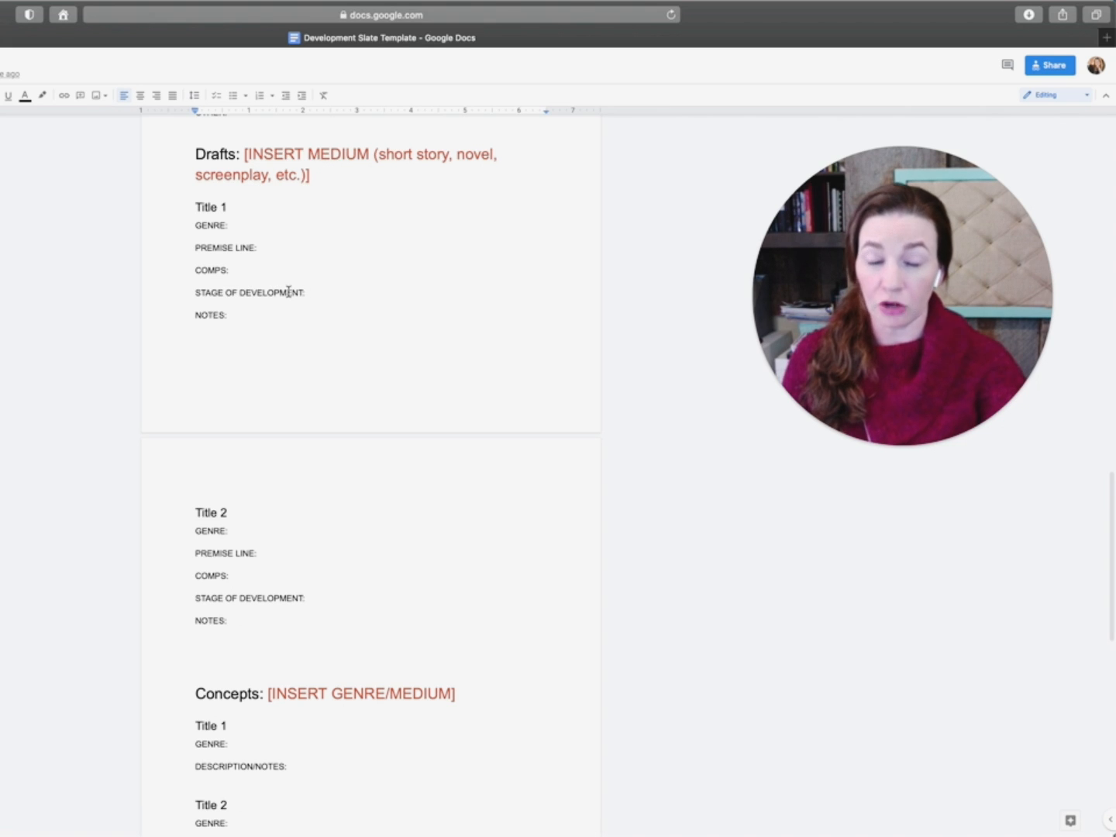
pyautogui.moveTo(196, 292); pyautogui.dragTo(339, 289)
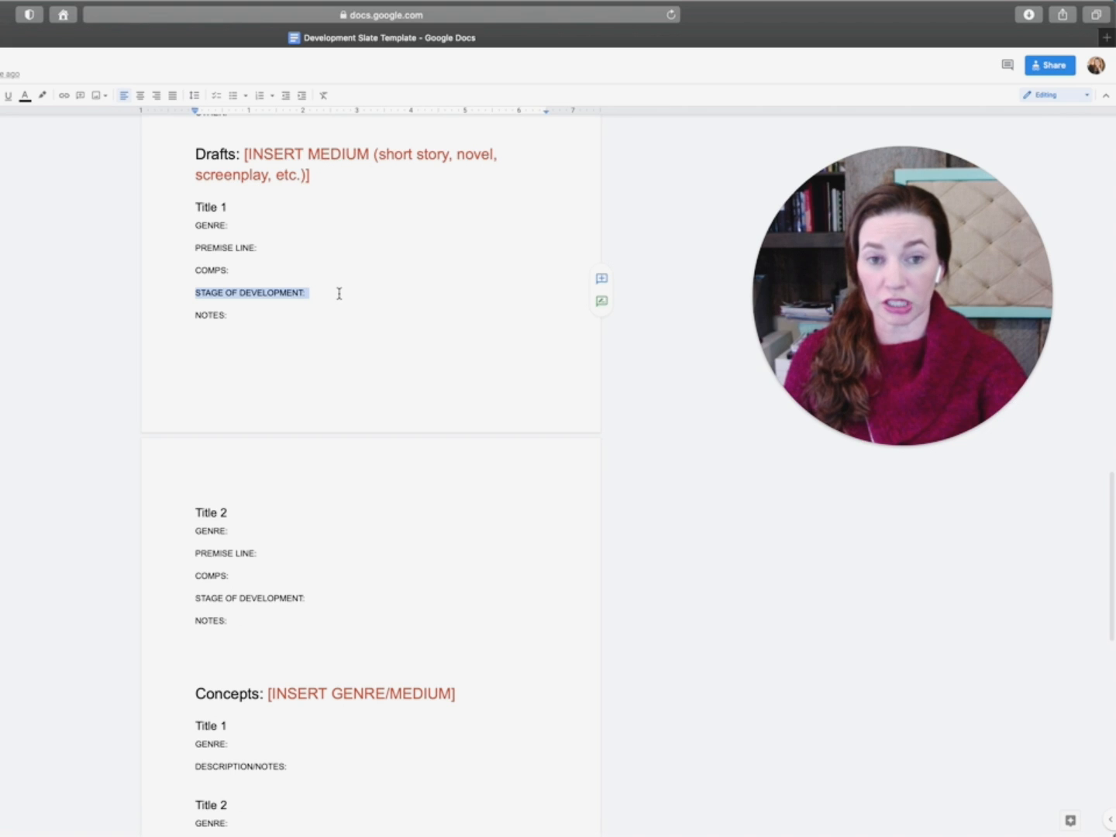
pyautogui.click(339, 293)
# Highlight the NOTES field under Title 1 in Drafts, then clear the selection and review the section's fields
pyautogui.moveTo(232, 316); pyautogui.dragTo(168, 313)
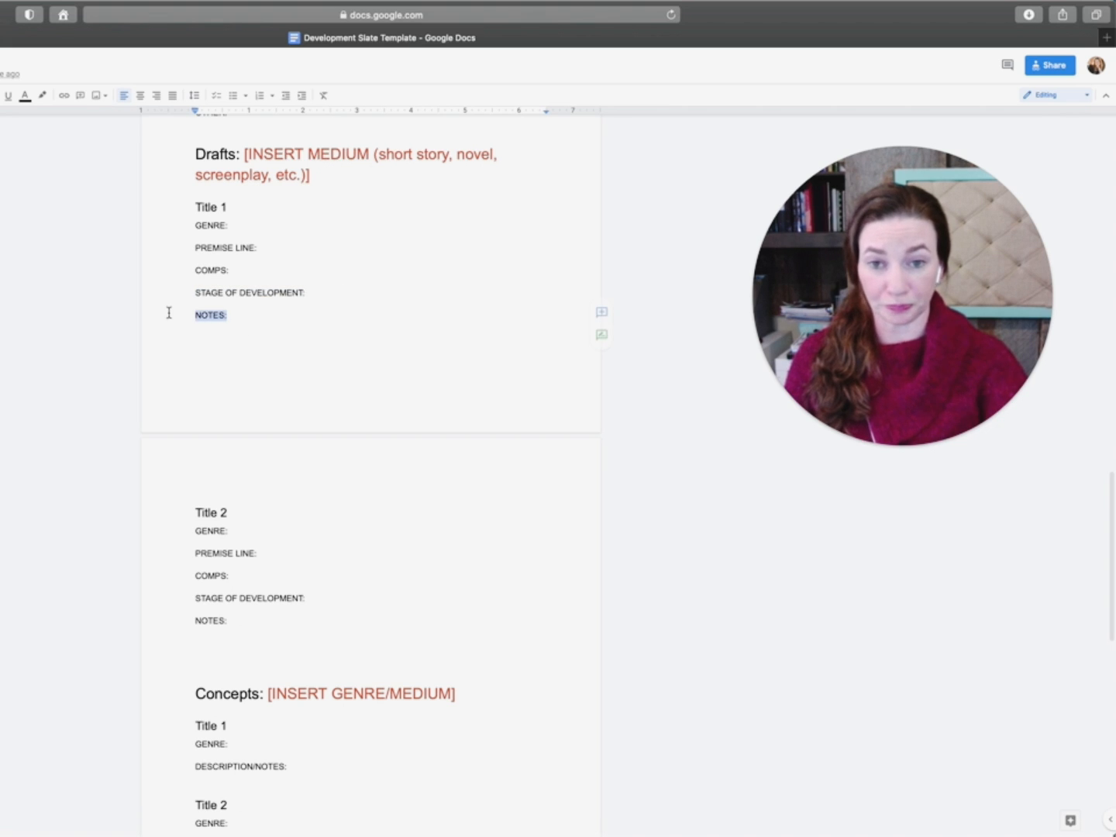
pyautogui.click(292, 326)
pyautogui.click(202, 314)
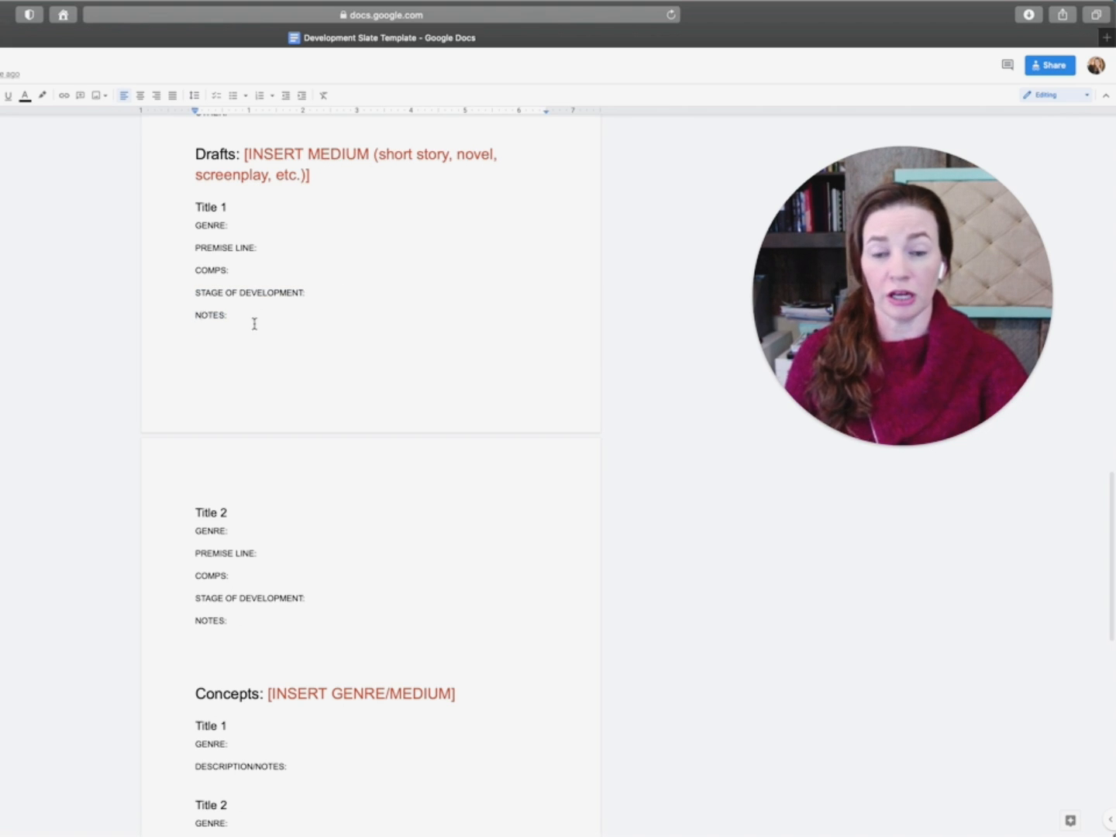
pyautogui.scroll(1, 235, 317)
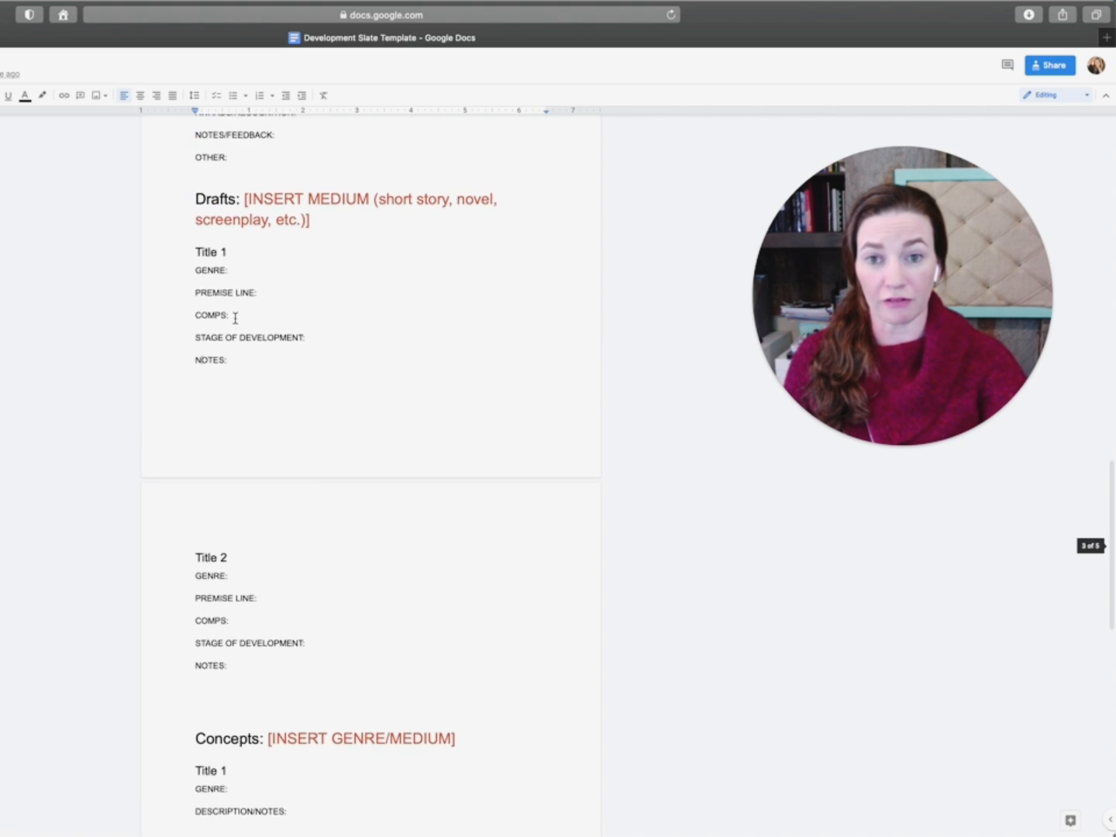
# Highlight the Concepts heading with its [INSERT GENRE/MEDIUM] placeholder, then clear the selection
pyautogui.scroll(-2, 235, 318)
pyautogui.scroll(-10, 235, 317)
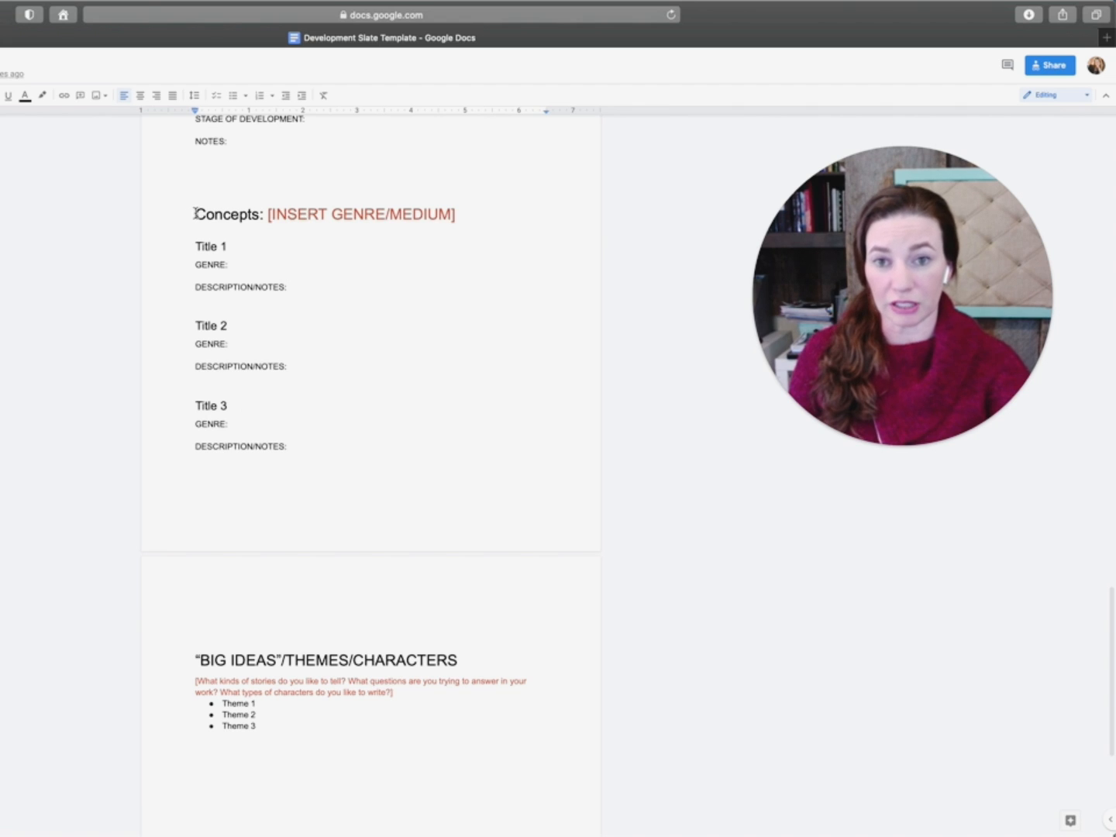
pyautogui.moveTo(196, 214); pyautogui.dragTo(512, 232)
pyautogui.click(378, 245)
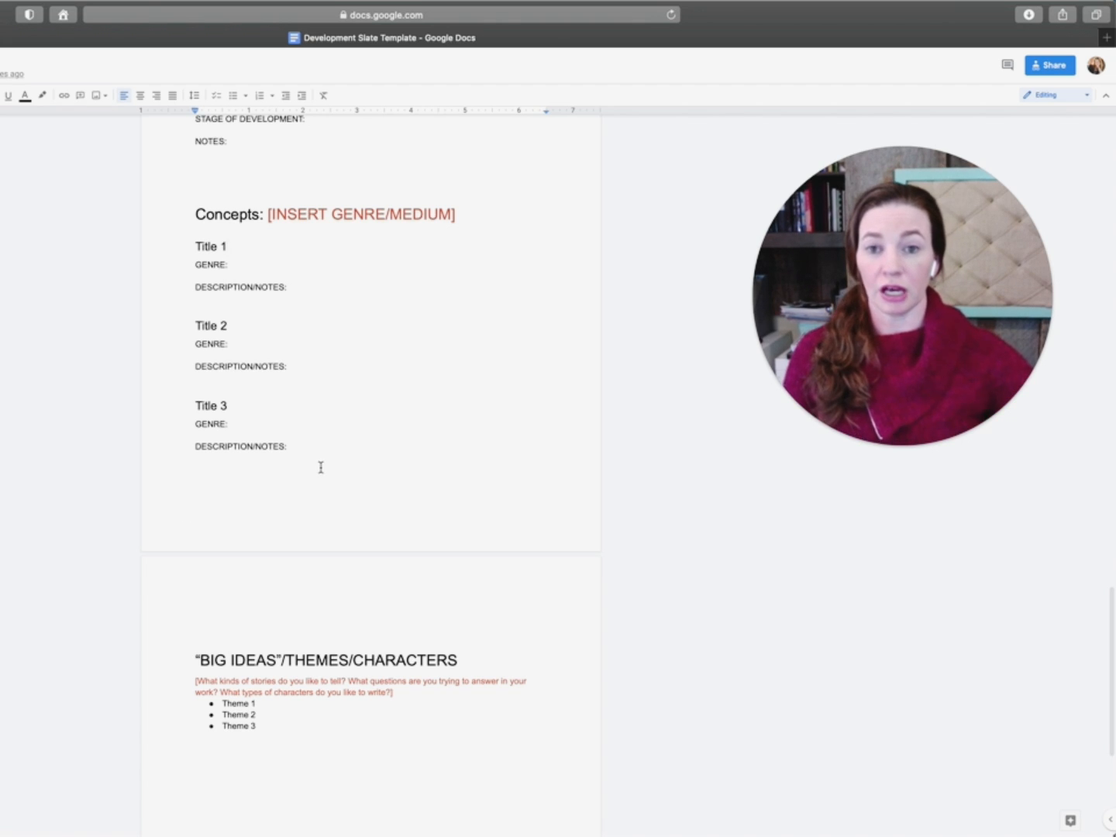
# Add a "PREMISE LINE:" field between GENRE and DESCRIPTION/NOTES under Title 1 in the Concepts section
pyautogui.click(246, 266)
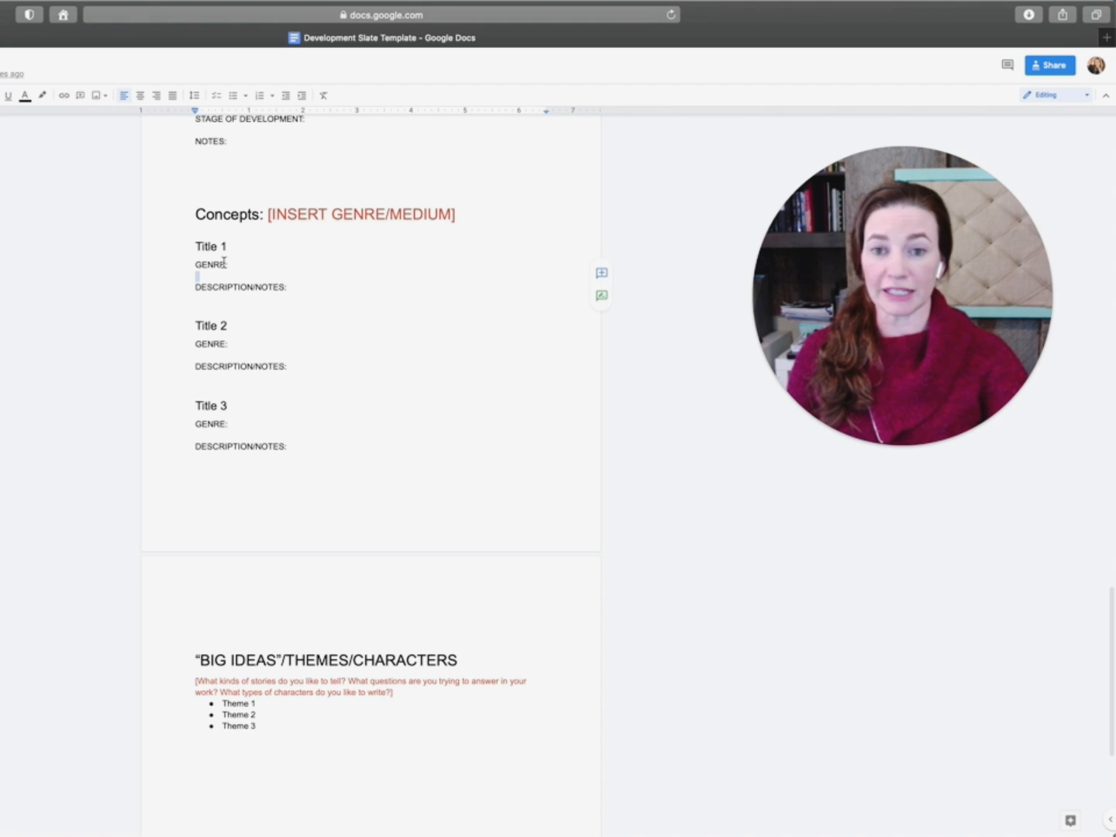
pyautogui.press('Return')
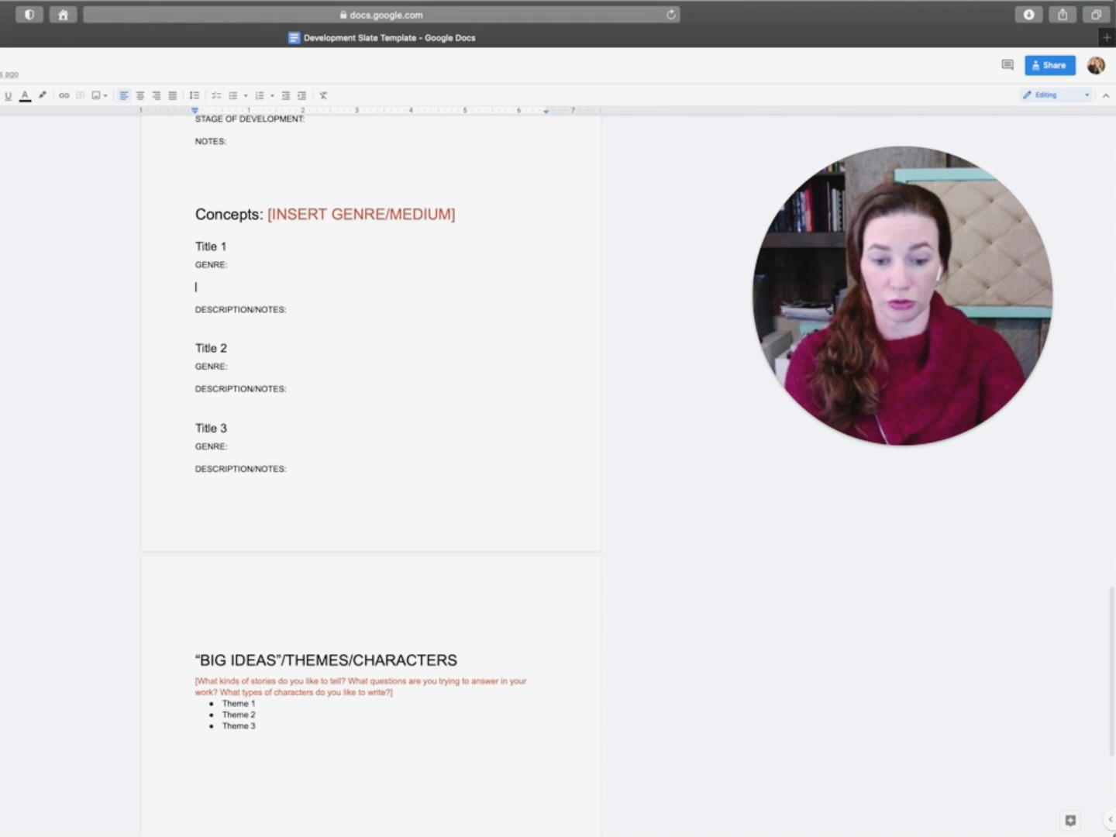
pyautogui.write('PREMISE LINE:')
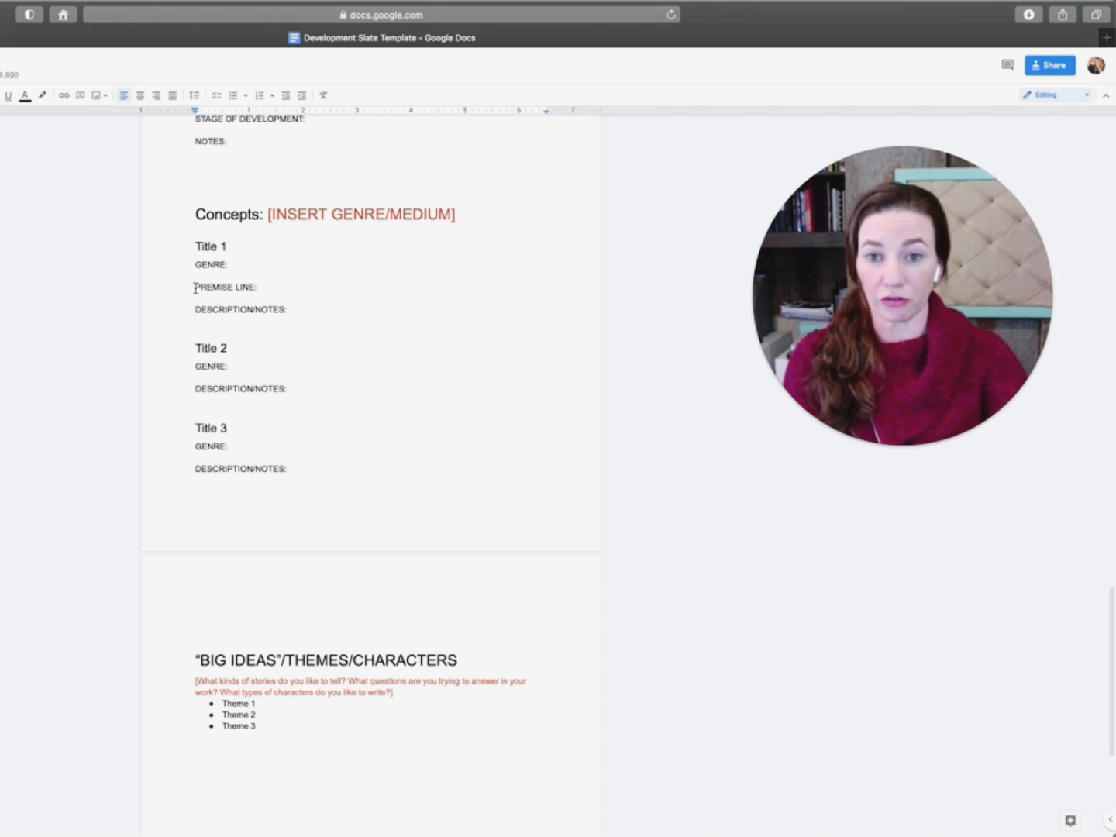
# Copy the new PREMISE LINE: field into Title 2 of the Concepts section, between GENRE and DESCRIPTION/NOTES, with matching spacing
pyautogui.moveTo(195, 287); pyautogui.dragTo(259, 287)
pyautogui.press('super+c')
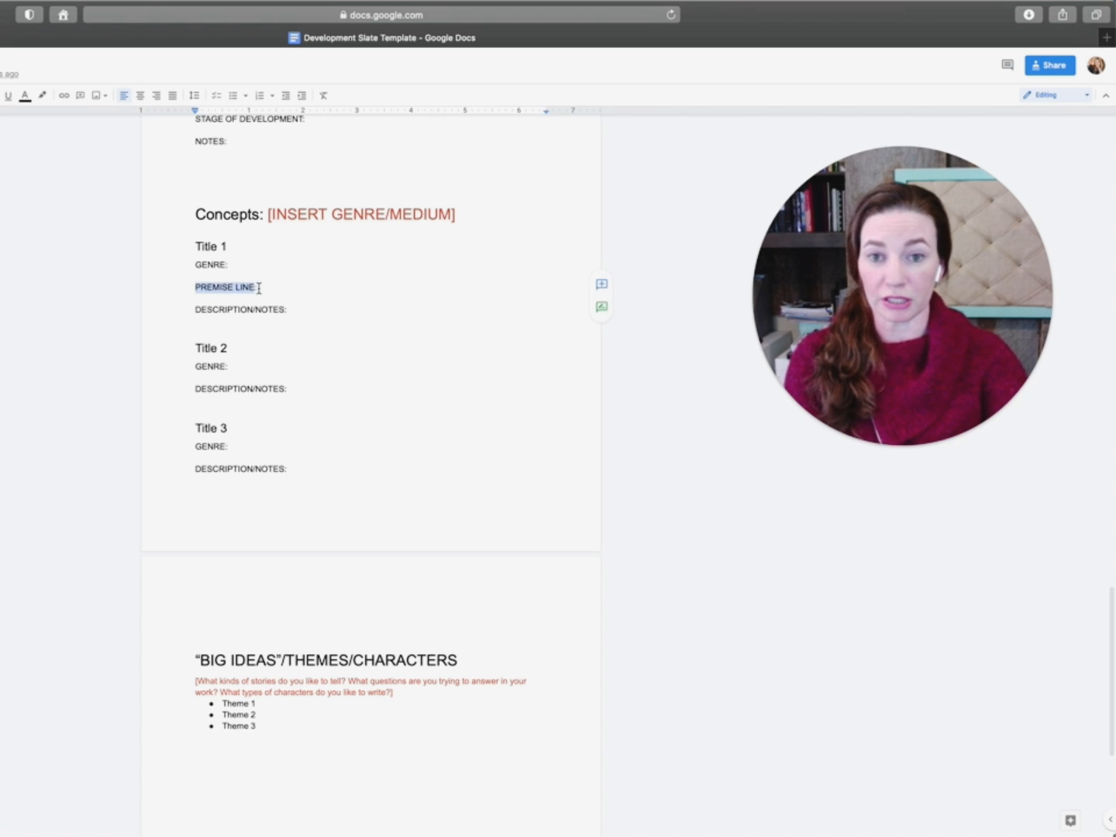
pyautogui.scroll(-1, 261, 289)
pyautogui.click(234, 362)
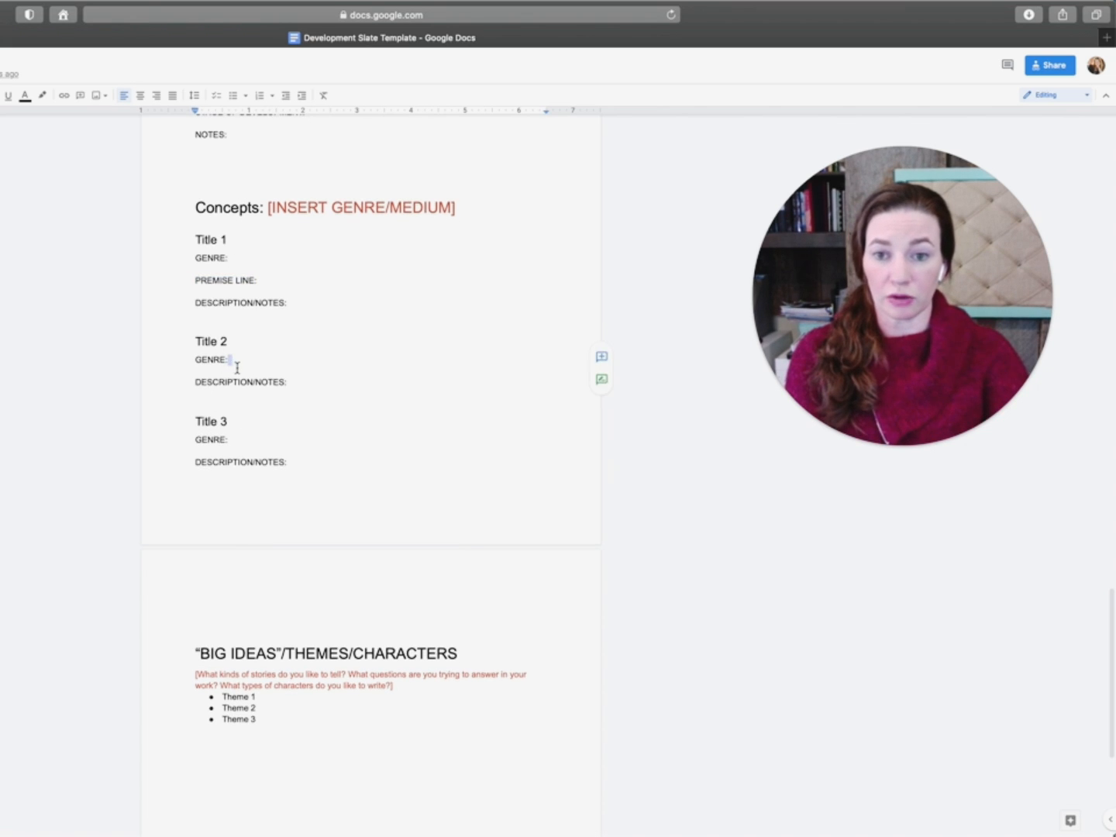
pyautogui.press('Return')
pyautogui.press('Return')
pyautogui.press('super+v')
pyautogui.press('Return')
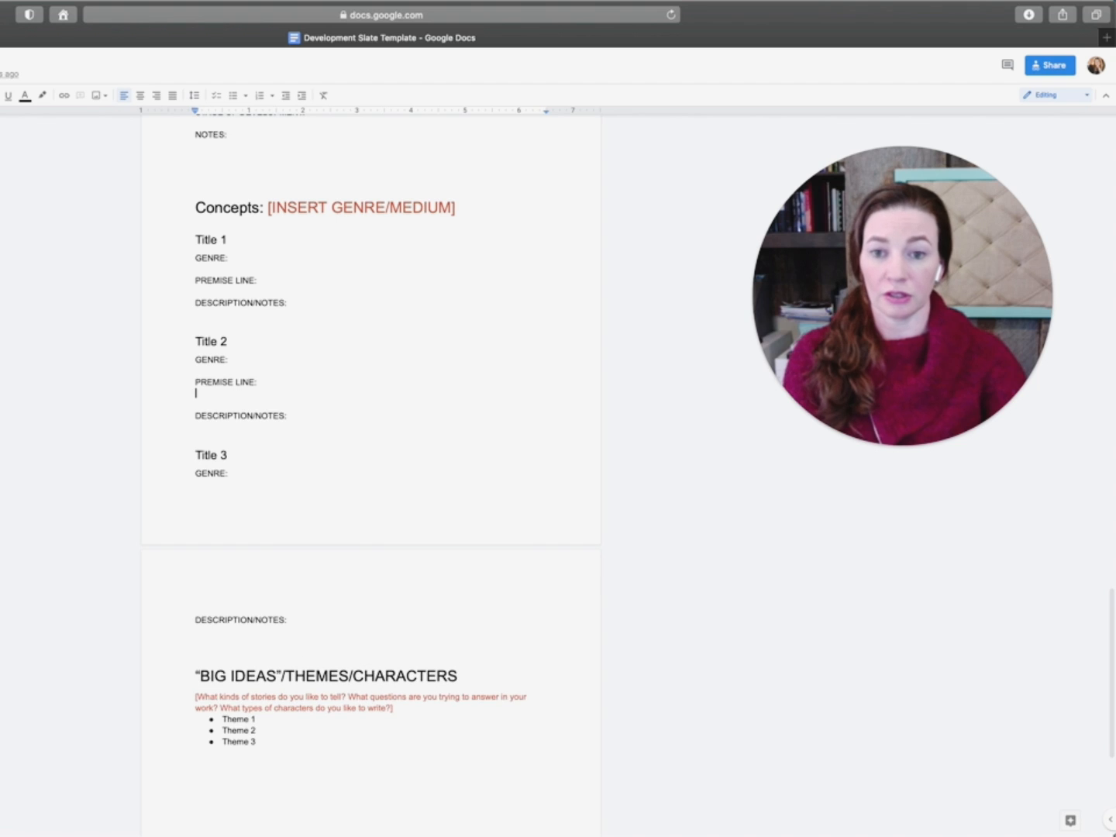
pyautogui.press('BackSpace')
# Paste the PREMISE LINE: field below GENRE under Title 3 in Concepts, leaving no extra blank line before DESCRIPTION/NOTES
pyautogui.click(229, 462)
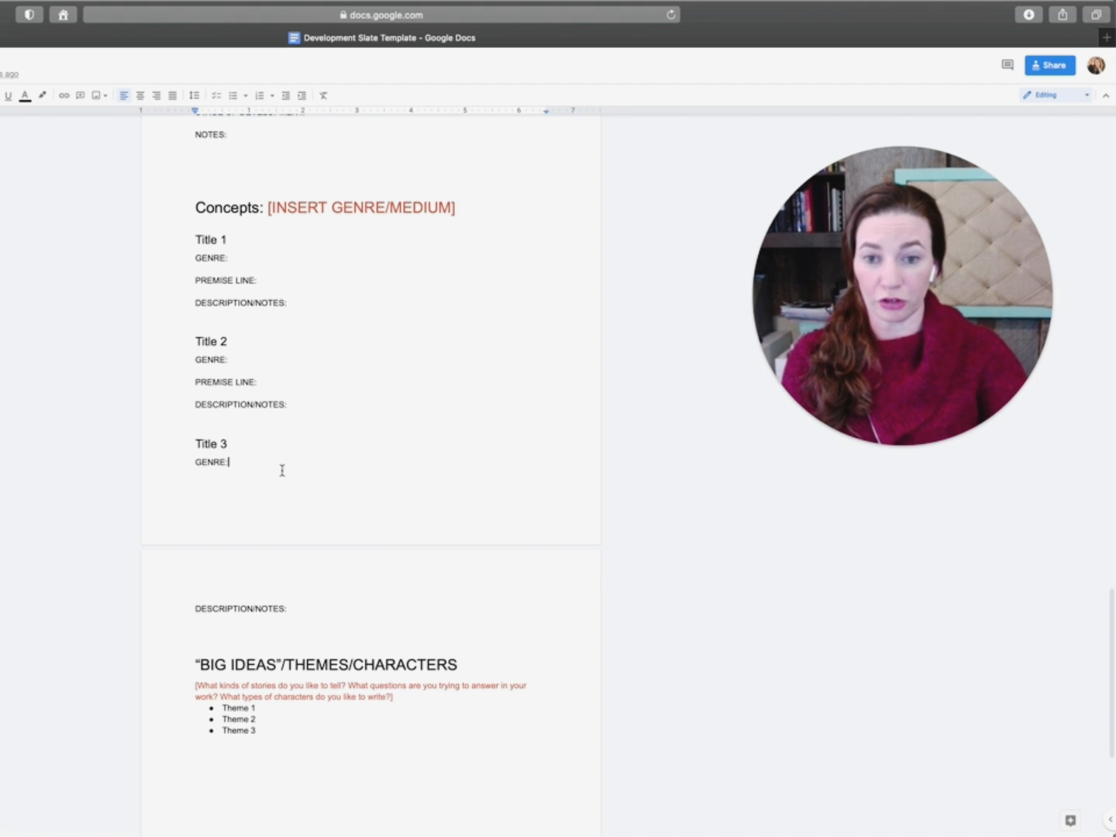
pyautogui.press('Return')
pyautogui.press('Return')
pyautogui.press('super+v')
pyautogui.press('Return')
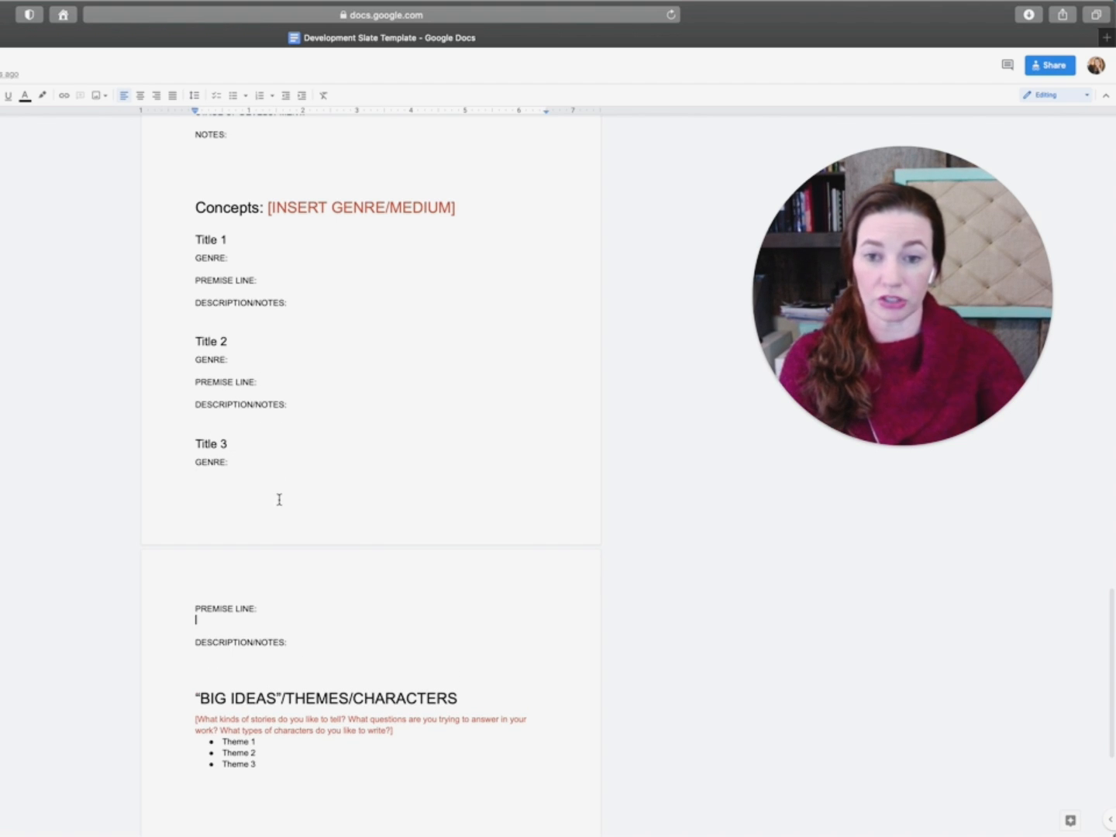
pyautogui.press('BackSpace')
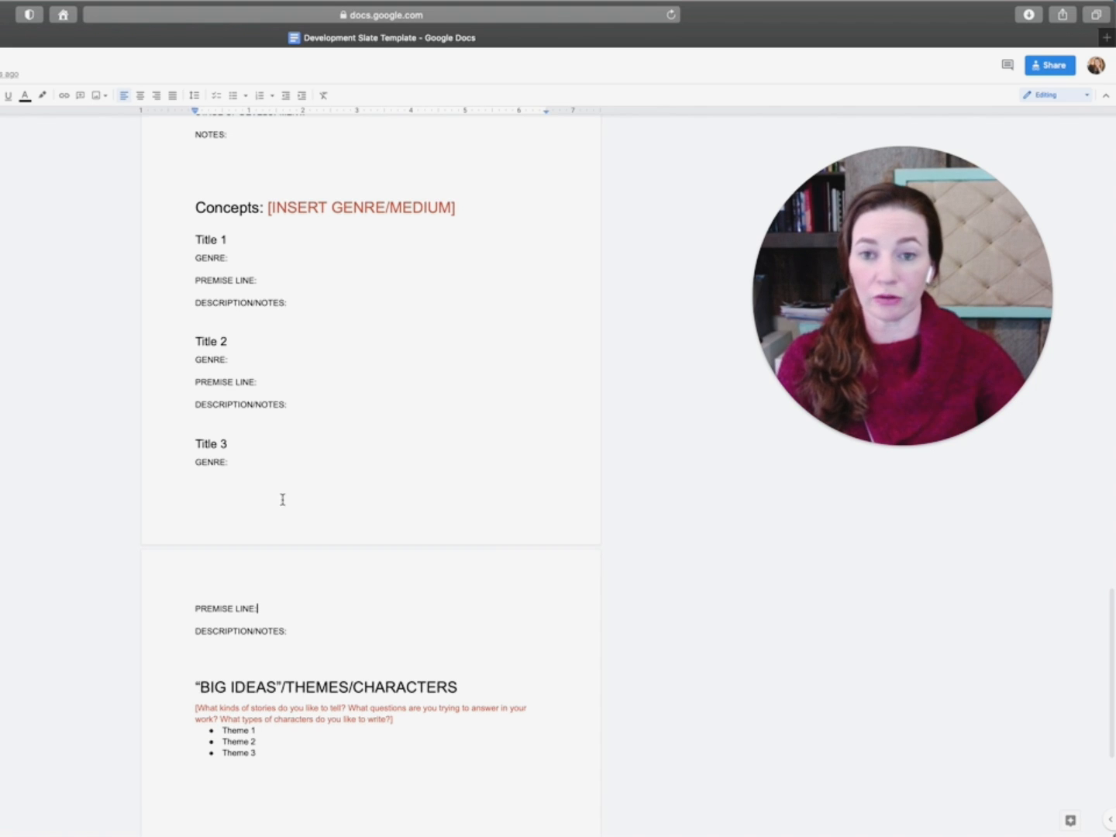
# Place the cursor after PREMISE LINE: under Title 1 in the Concepts section and review that title's fields
pyautogui.click(264, 275)
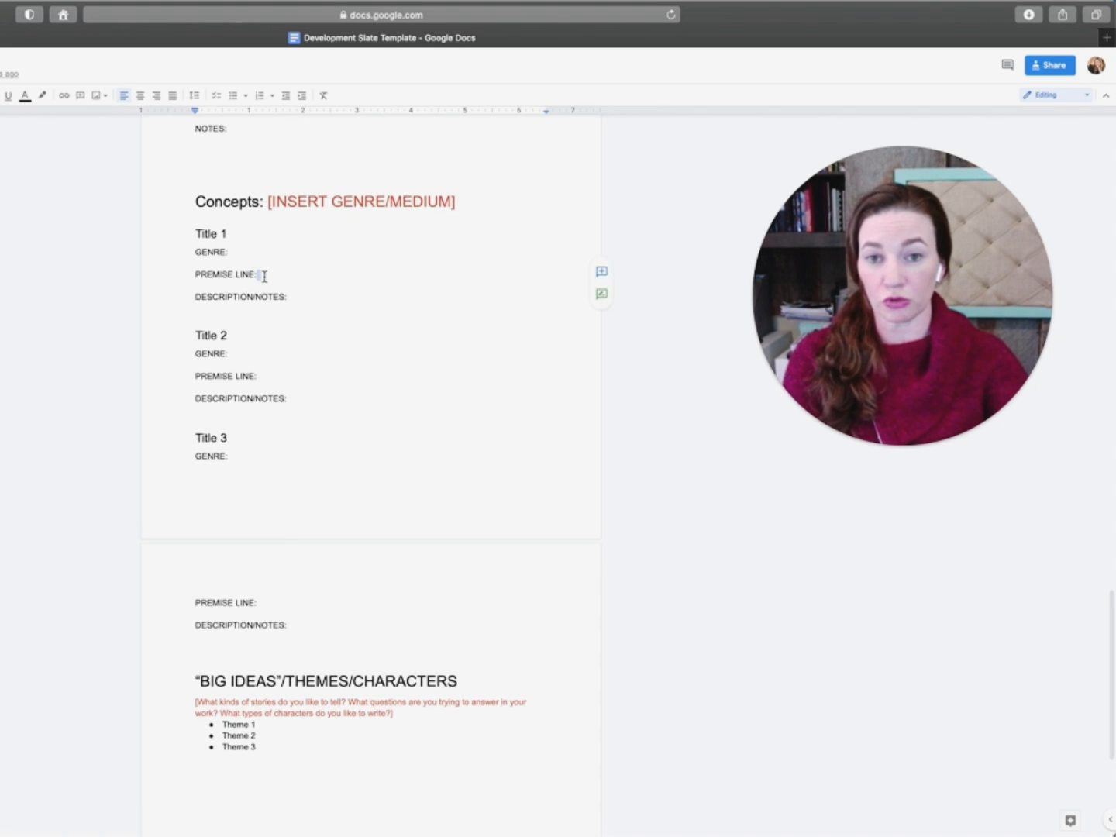
pyautogui.scroll(-2, 264, 276)
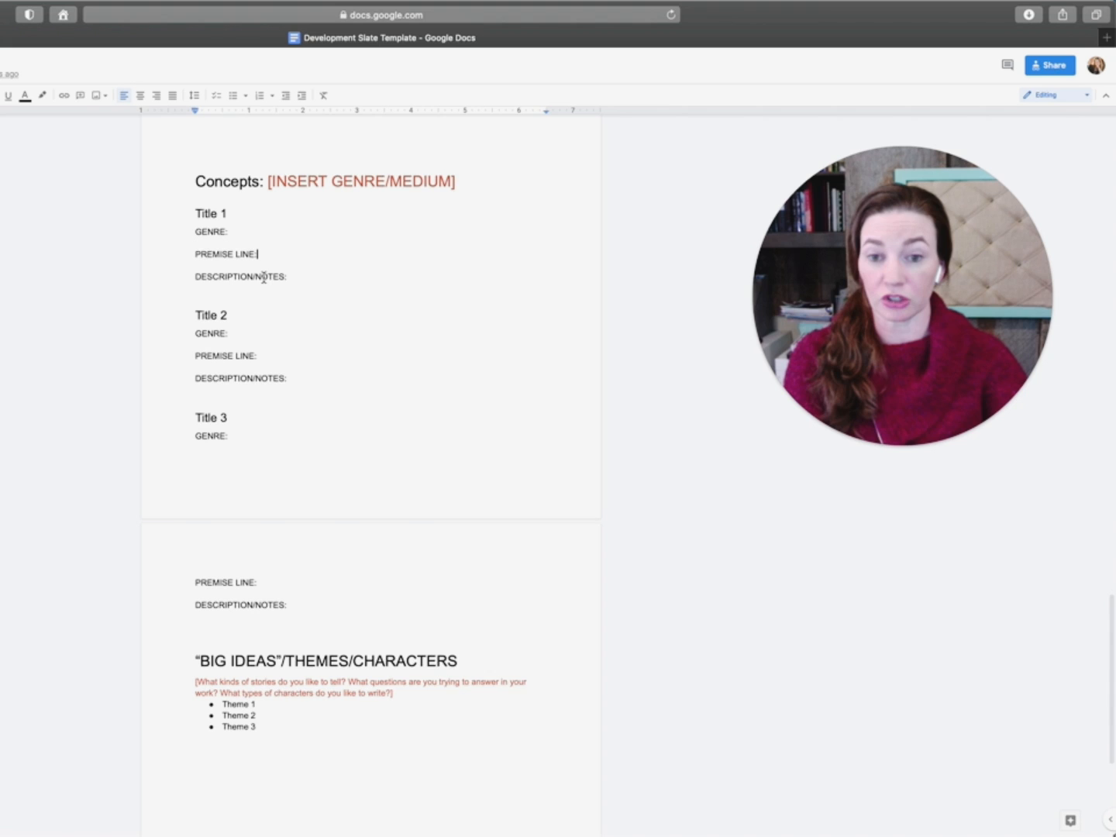
# Go from the Concepts titles to the "BIG IDEAS"/THEMES/CHARACTERS section and highlight its heading for review
pyautogui.scroll(3, 264, 277)
pyautogui.scroll(-1, 264, 277)
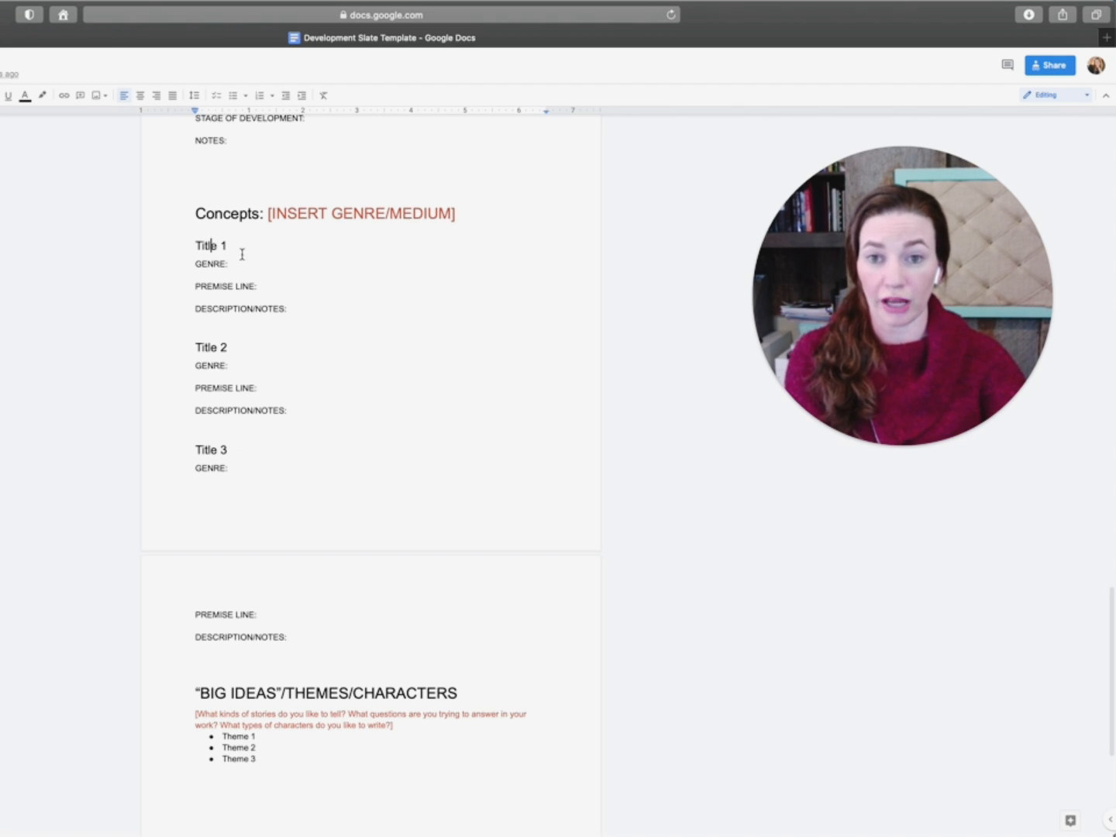
pyautogui.scroll(-5, 209, 419)
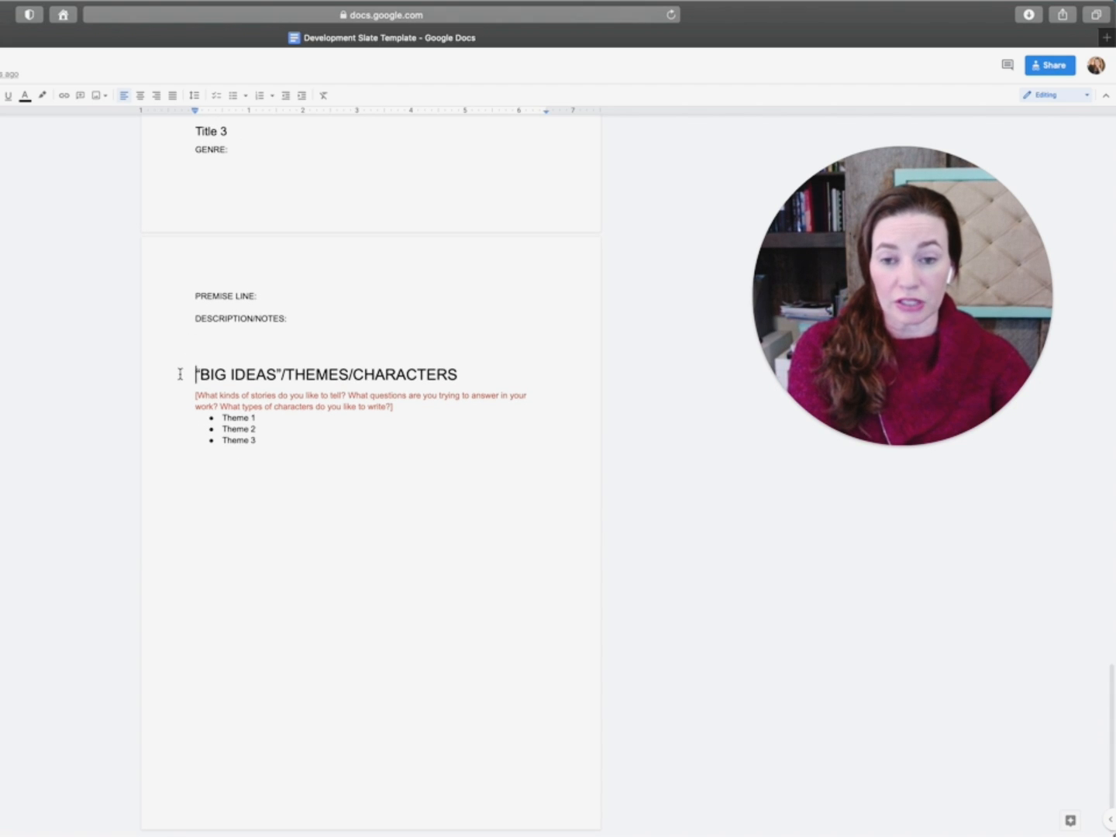
pyautogui.moveTo(195, 373); pyautogui.dragTo(464, 383)
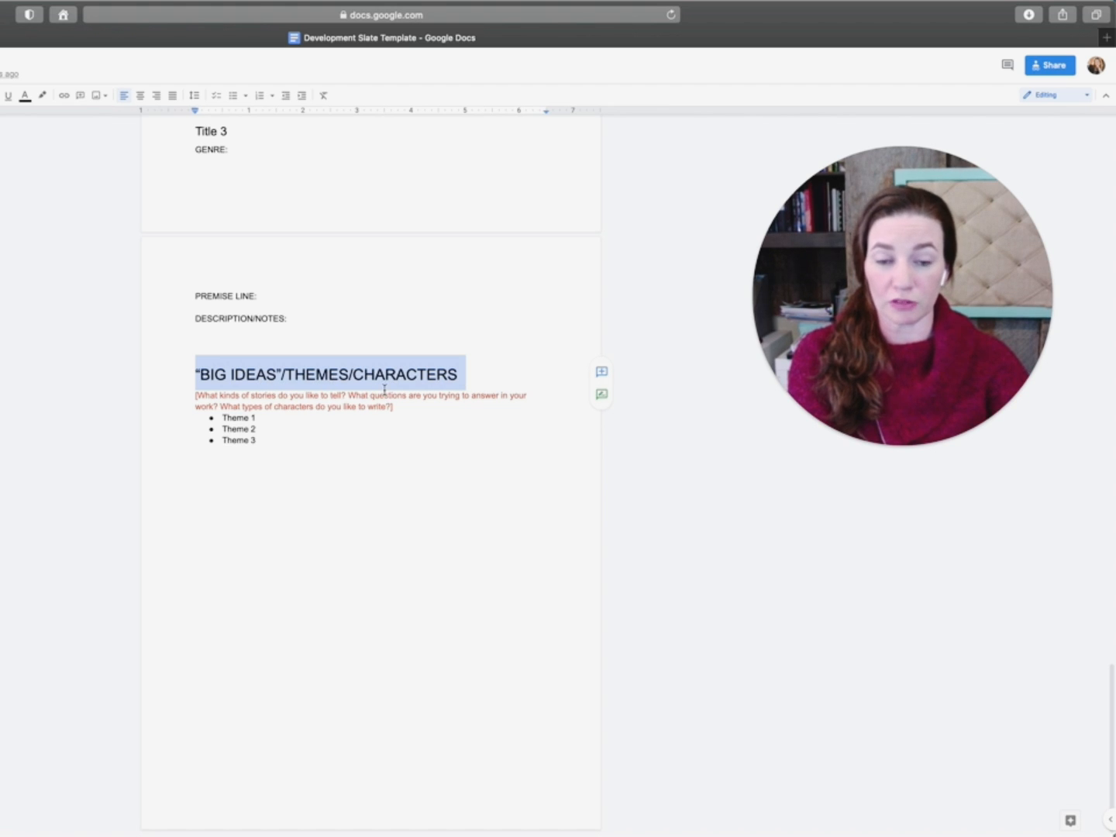
pyautogui.click(352, 406)
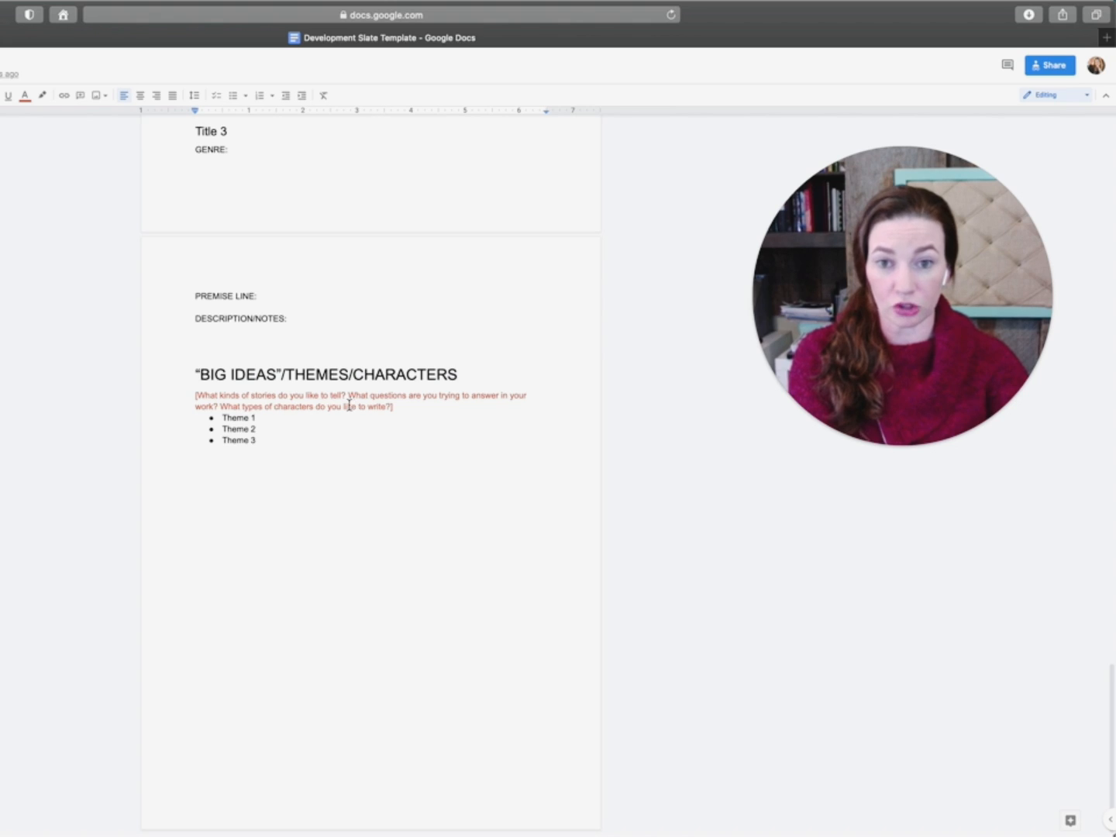
# Examine the red prompt questions under "BIG IDEAS"/THEMES/CHARACTERS and the Theme bullets beneath them, highlighting the questions while reading
pyautogui.moveTo(195, 394); pyautogui.dragTo(346, 410)
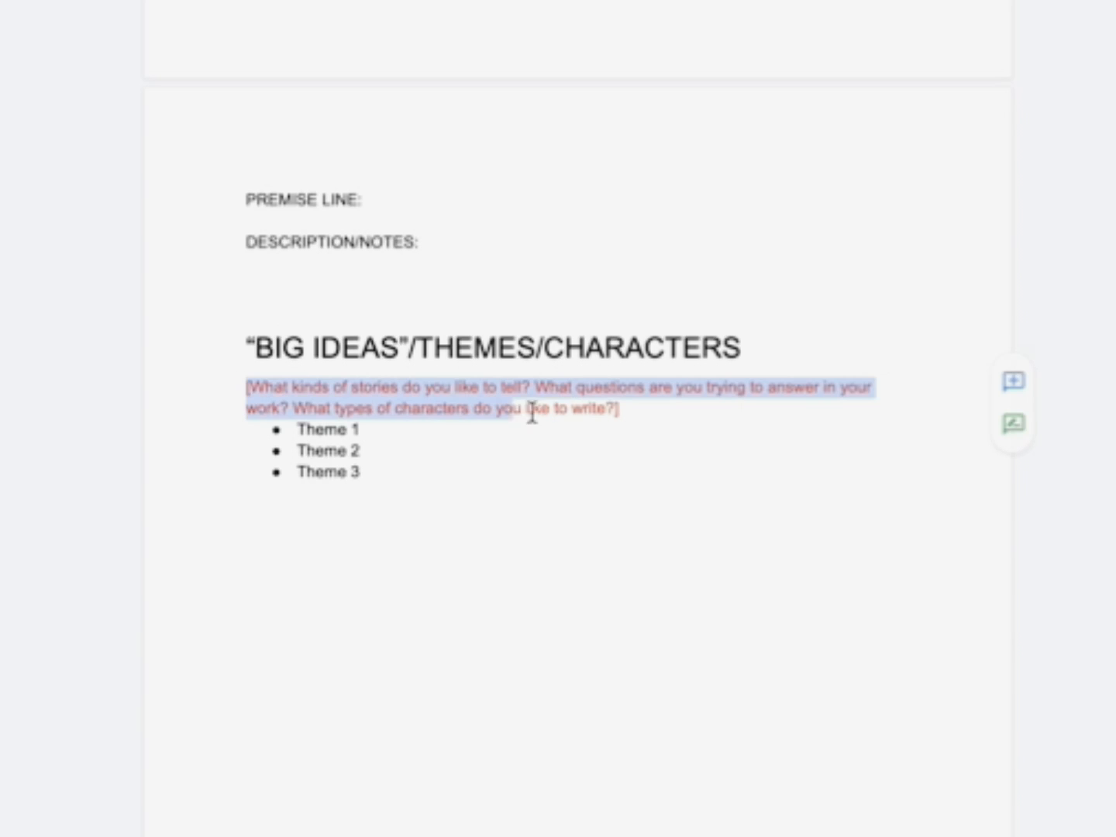
pyautogui.moveTo(534, 415); pyautogui.dragTo(638, 415)
pyautogui.click(652, 415)
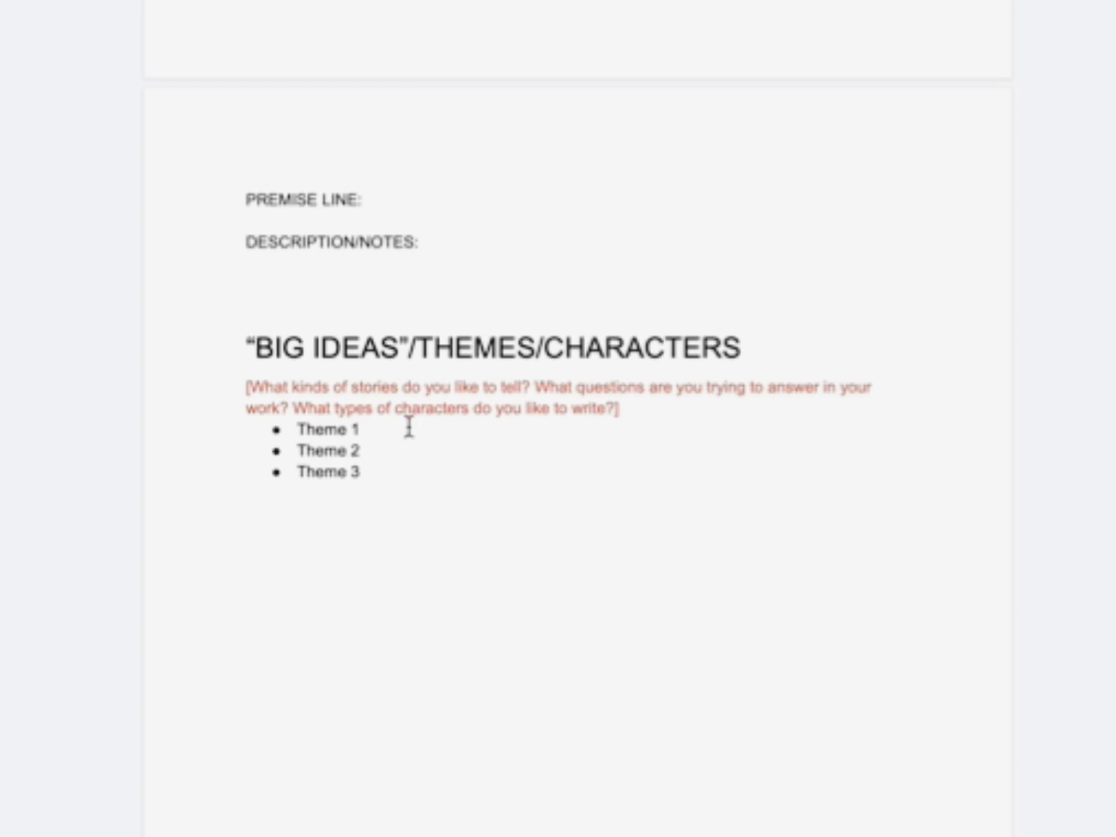
pyautogui.moveTo(242, 386); pyautogui.dragTo(640, 391)
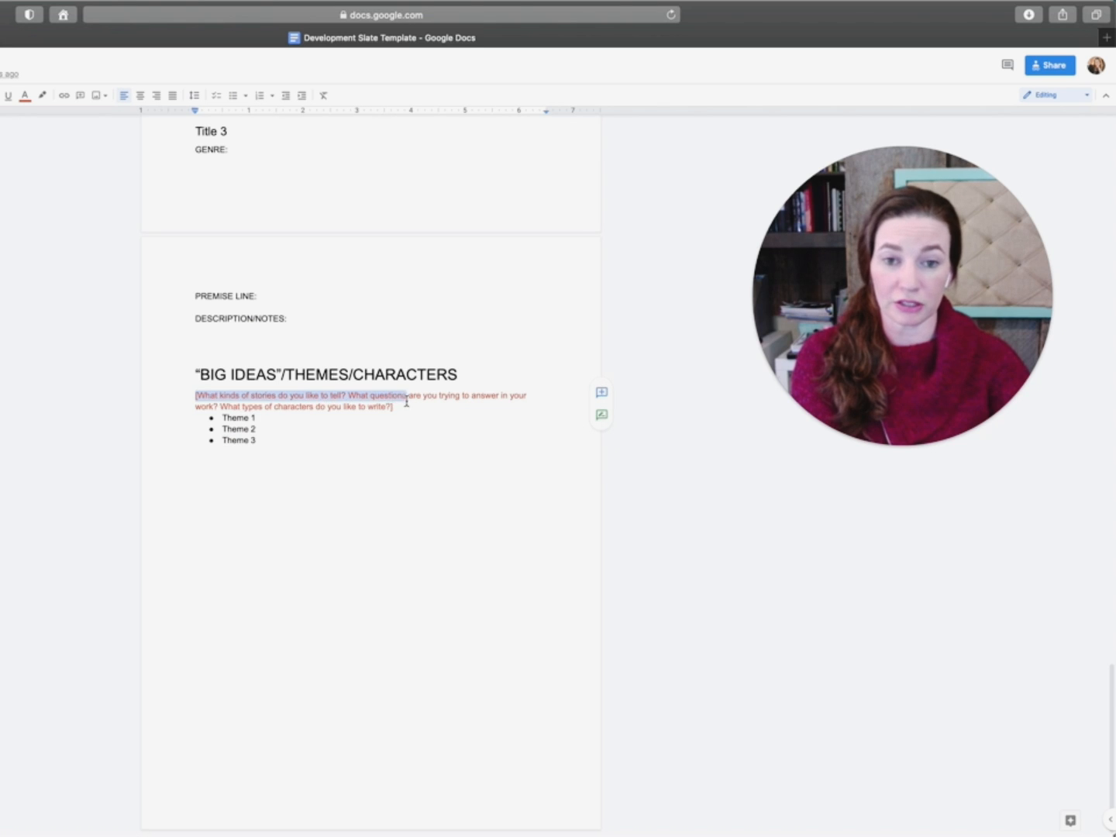
pyautogui.moveTo(407, 401); pyautogui.dragTo(407, 403)
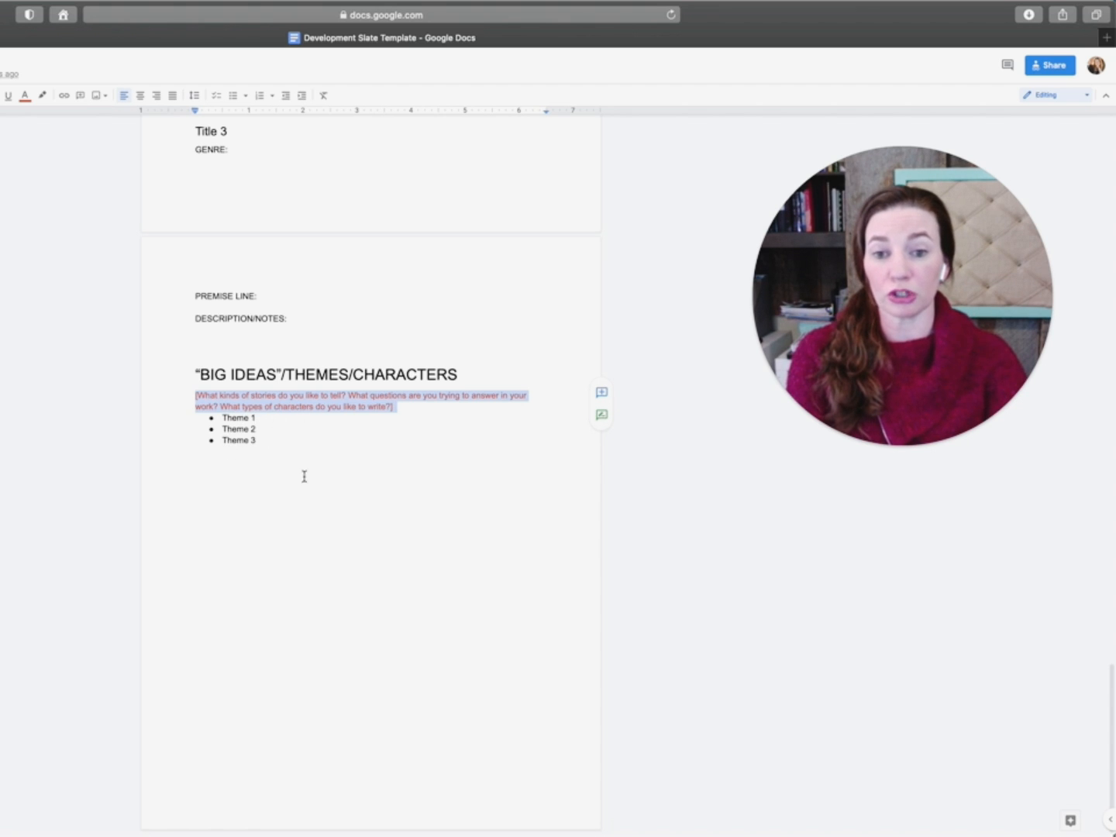
pyautogui.click(270, 447)
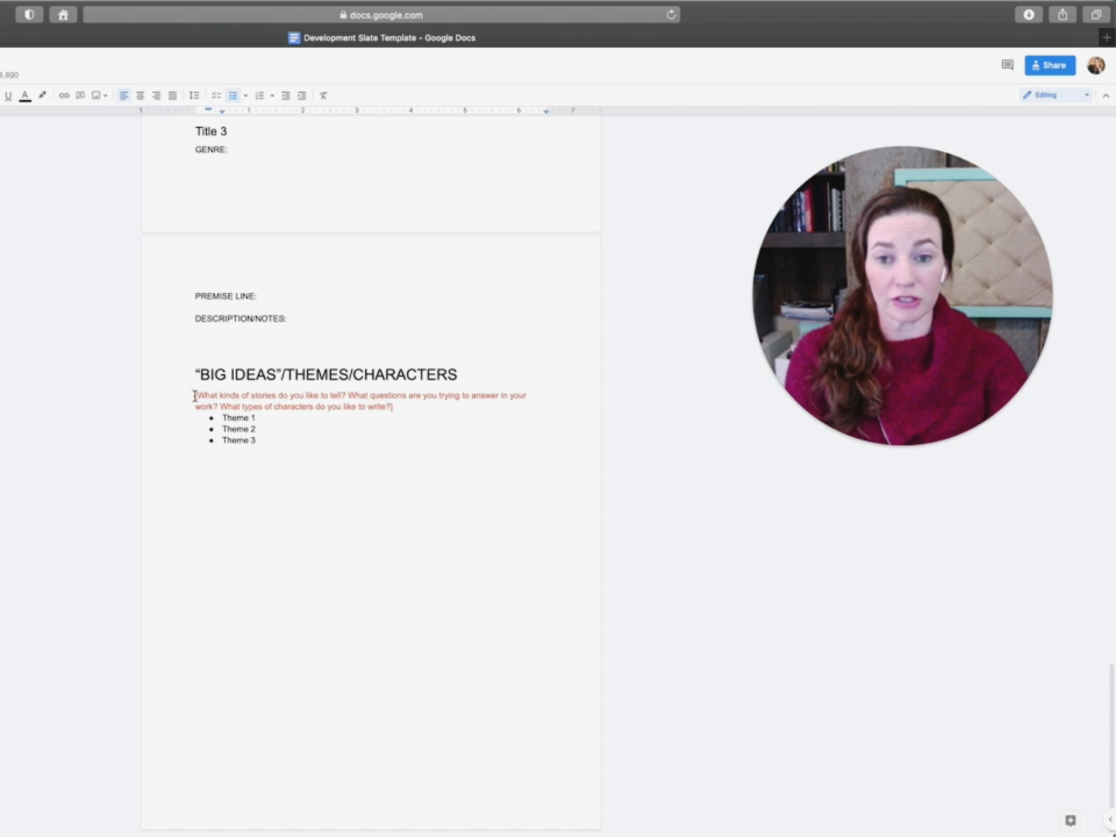
pyautogui.moveTo(195, 395); pyautogui.dragTo(414, 411)
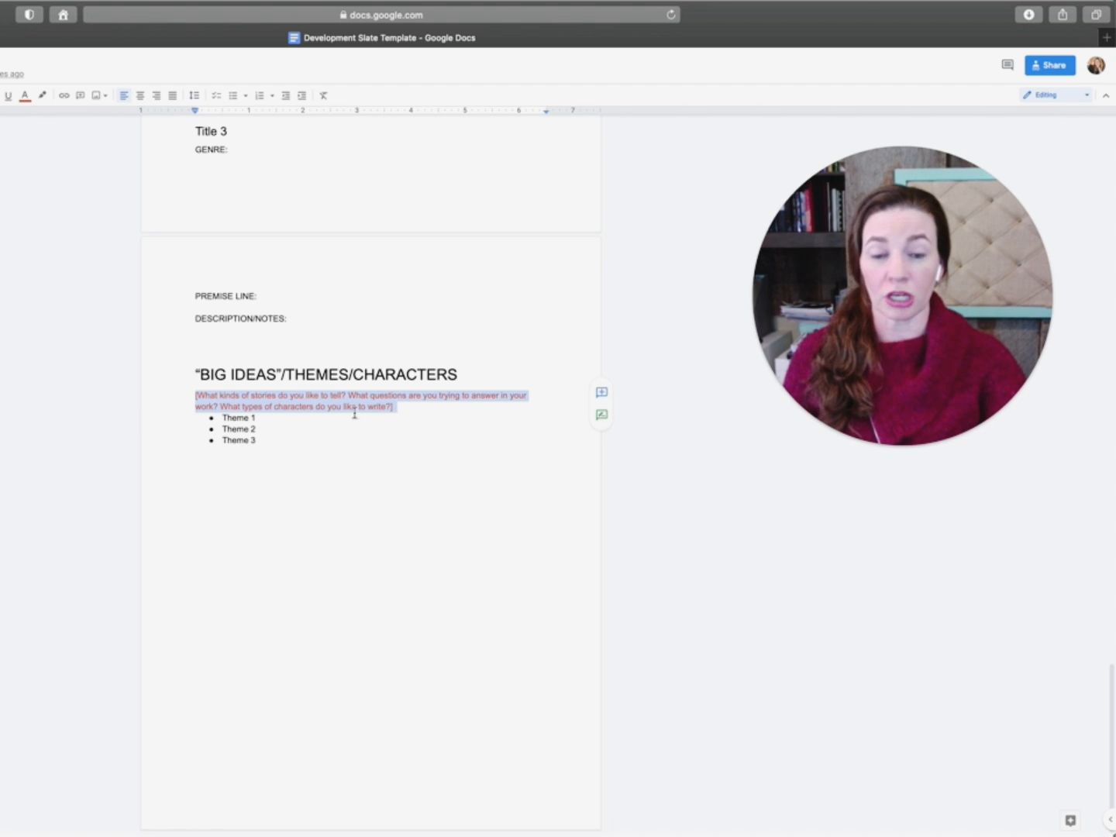
pyautogui.click(303, 431)
pyautogui.click(265, 419)
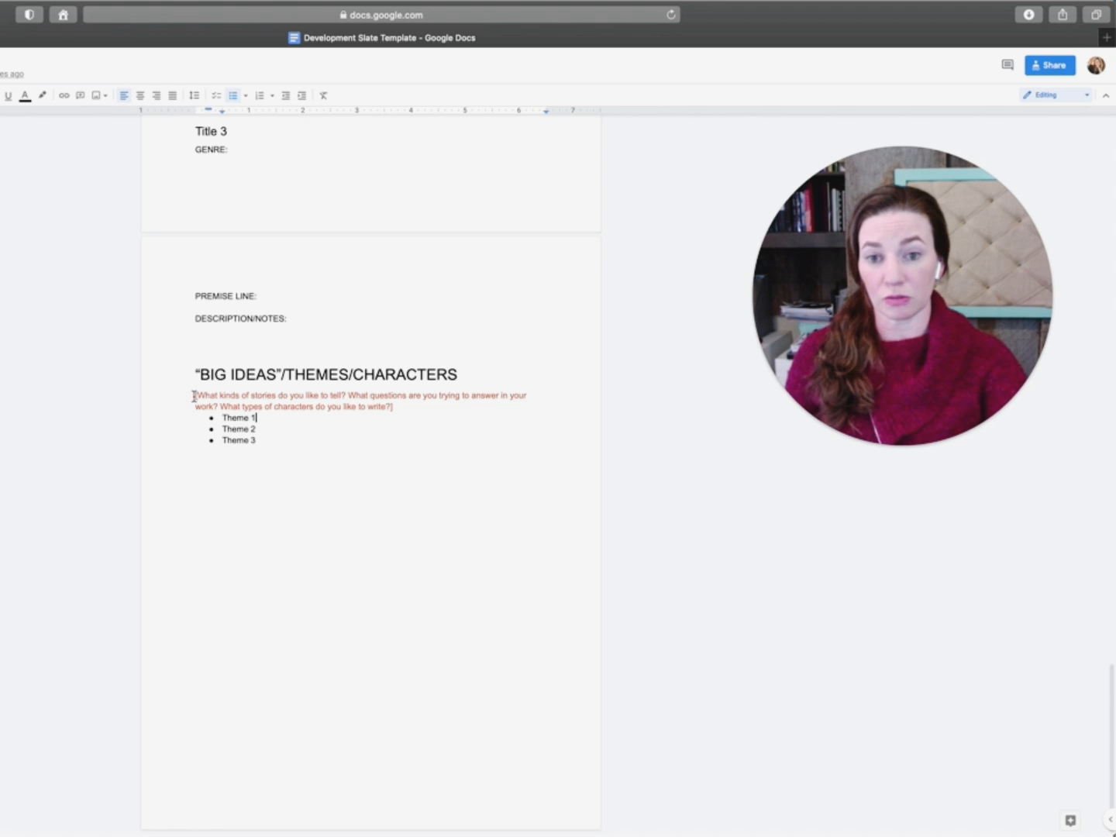
pyautogui.moveTo(195, 395); pyautogui.dragTo(404, 406)
pyautogui.click(306, 424)
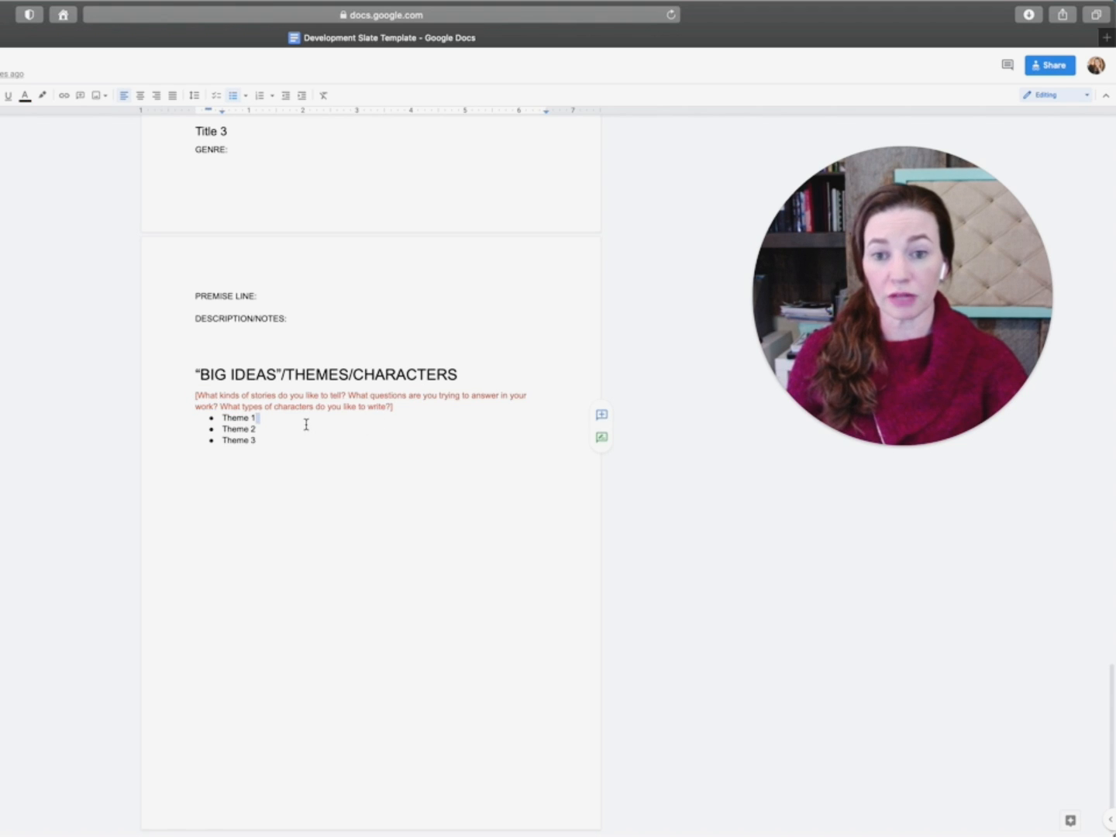
# Review the whole template from the Development Slate table of contents through Completed Projects, Drafts and Concepts to the closing themes section
pyautogui.scroll(20, 307, 424)
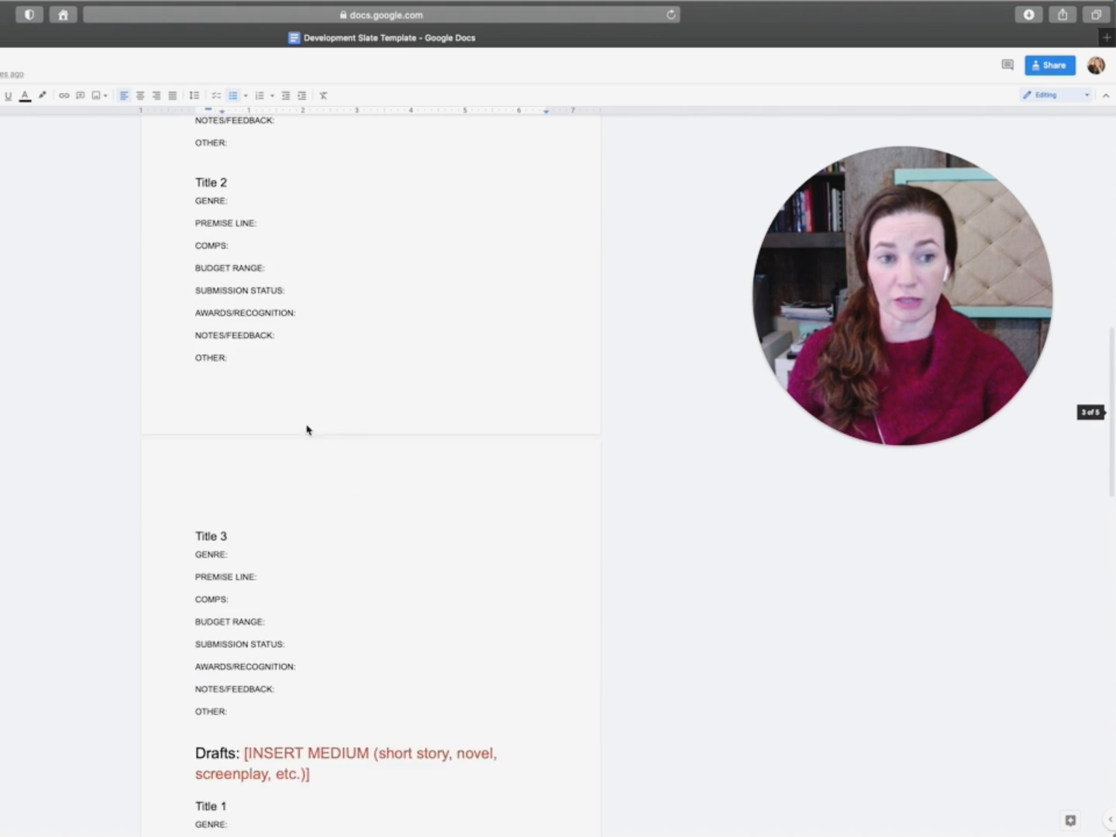
pyautogui.scroll(2, 306, 424)
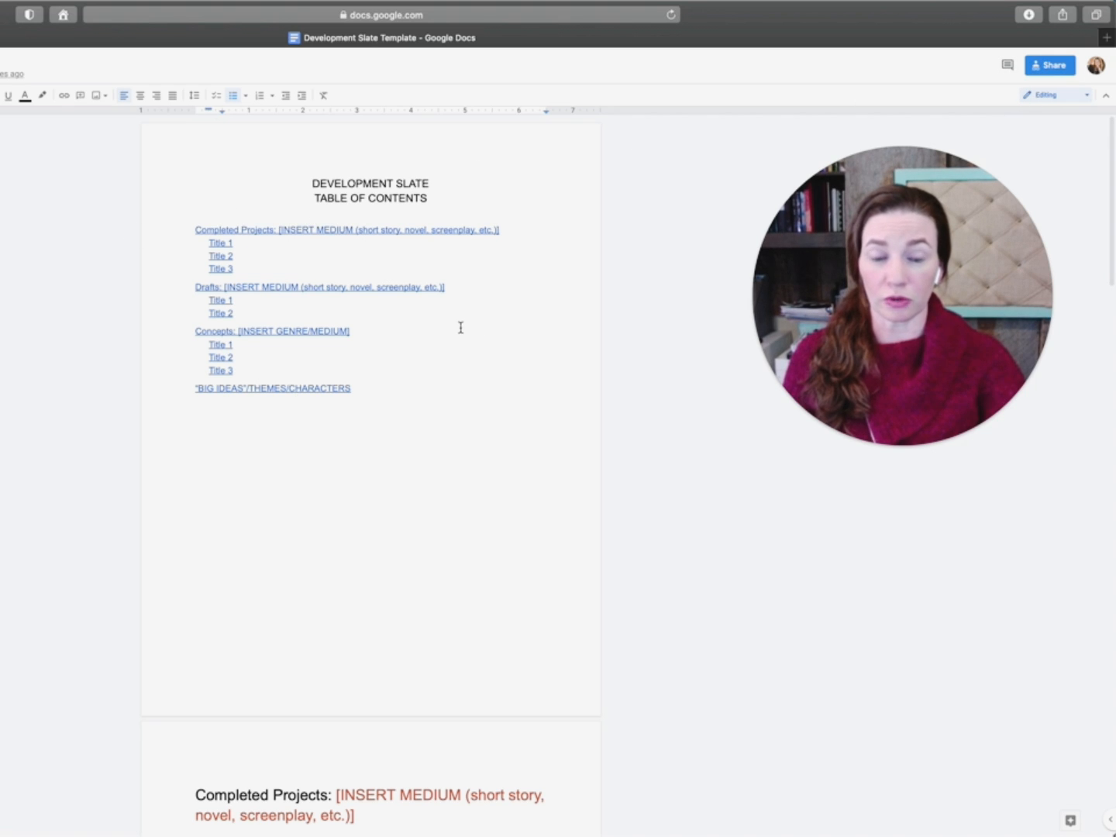
pyautogui.scroll(-12, 298, 325)
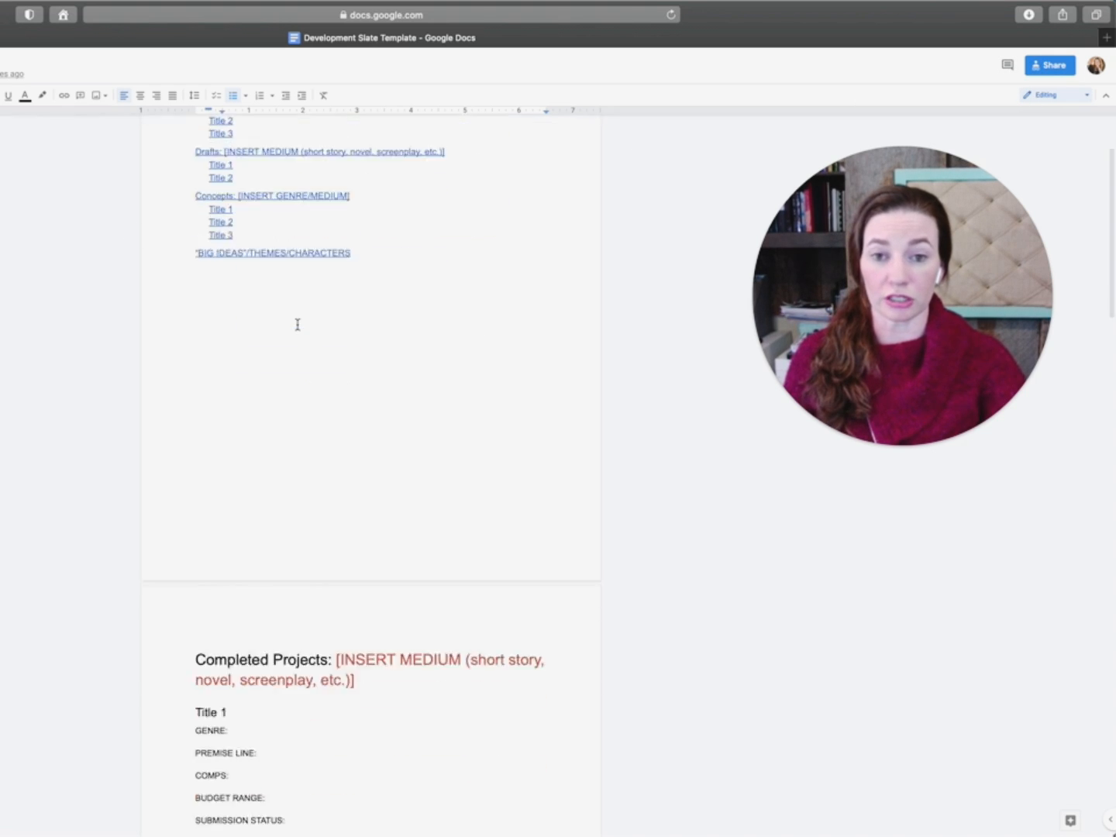
pyautogui.scroll(-15, 297, 324)
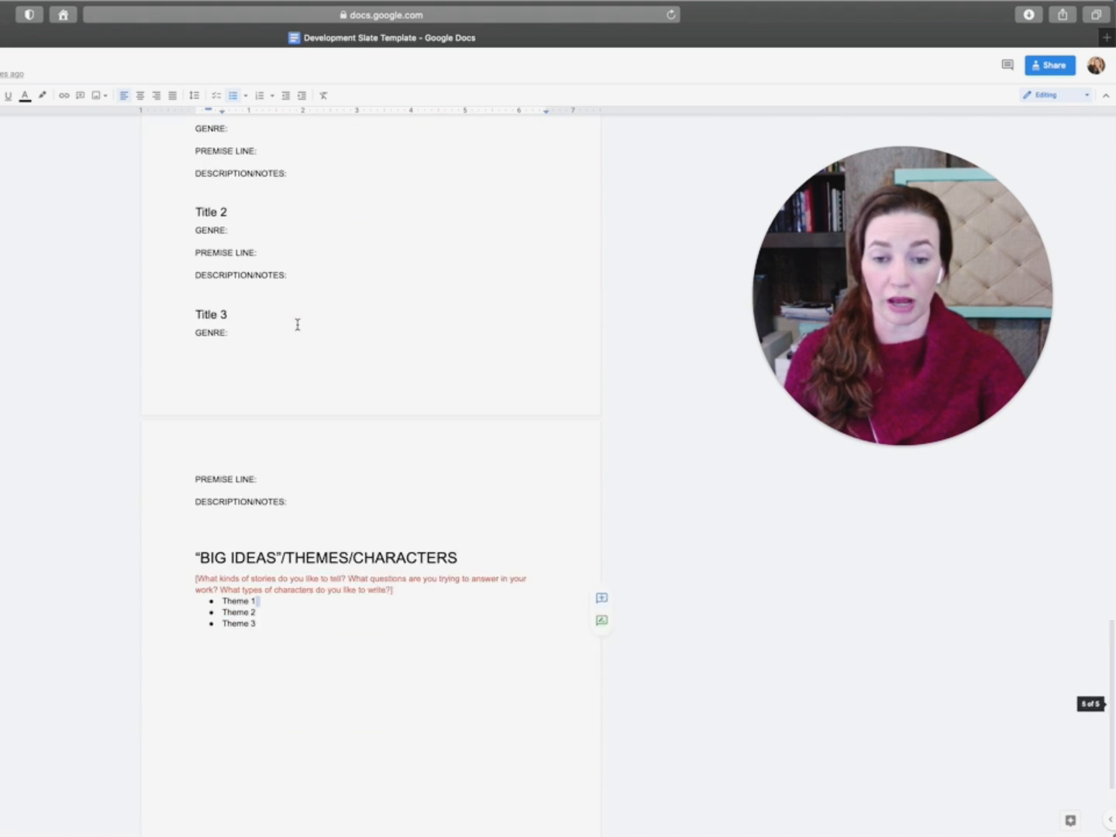
pyautogui.scroll(20, 298, 324)
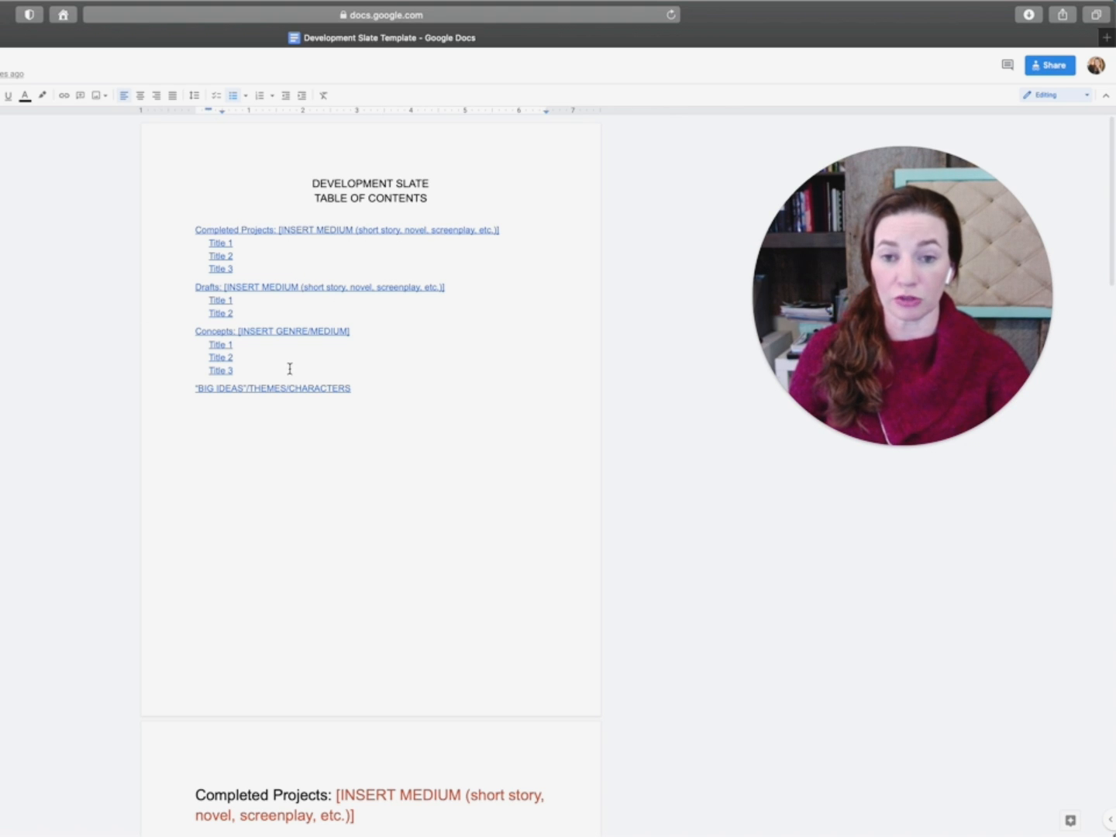
pyautogui.scroll(-10, 227, 379)
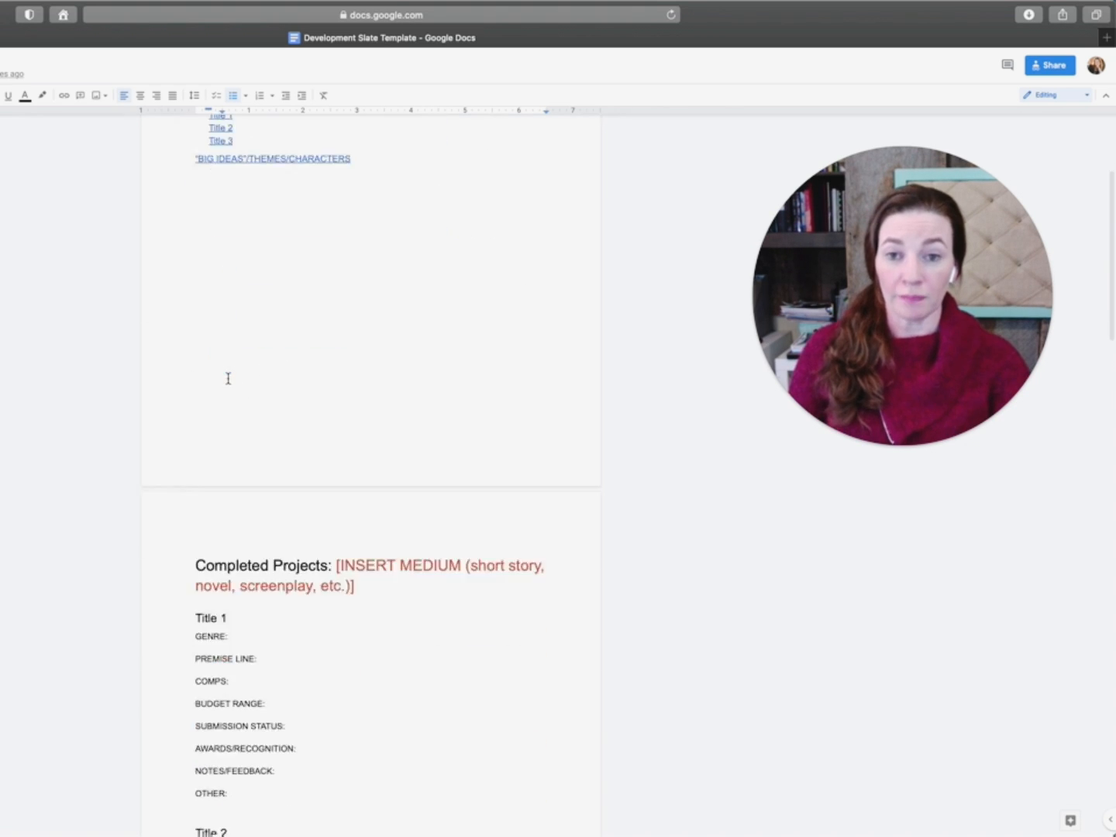
pyautogui.scroll(-20, 228, 379)
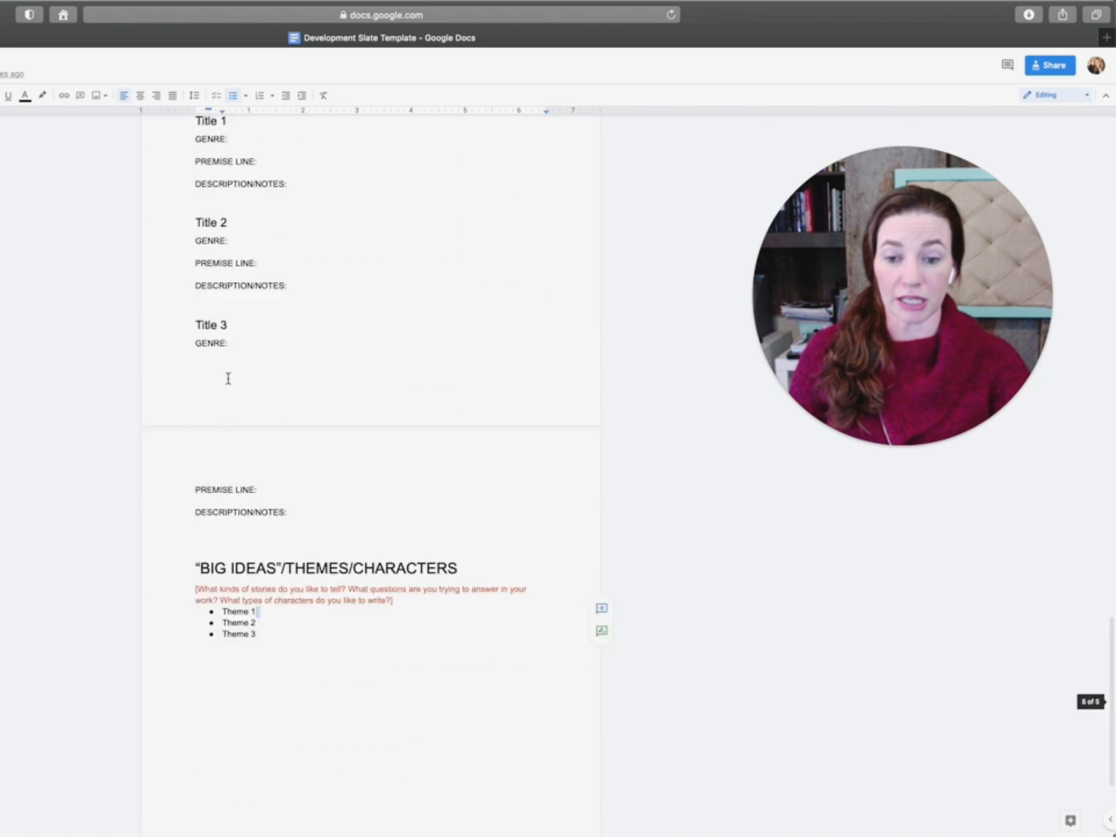
pyautogui.scroll(15, 228, 379)
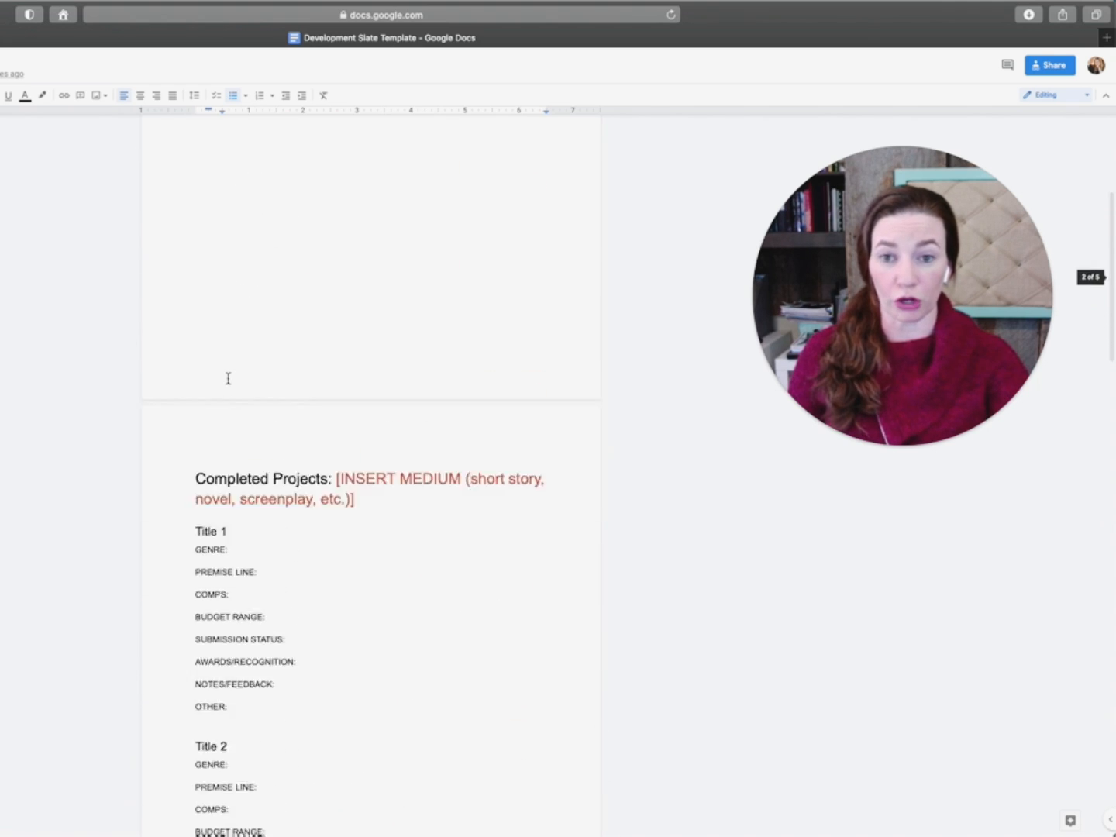